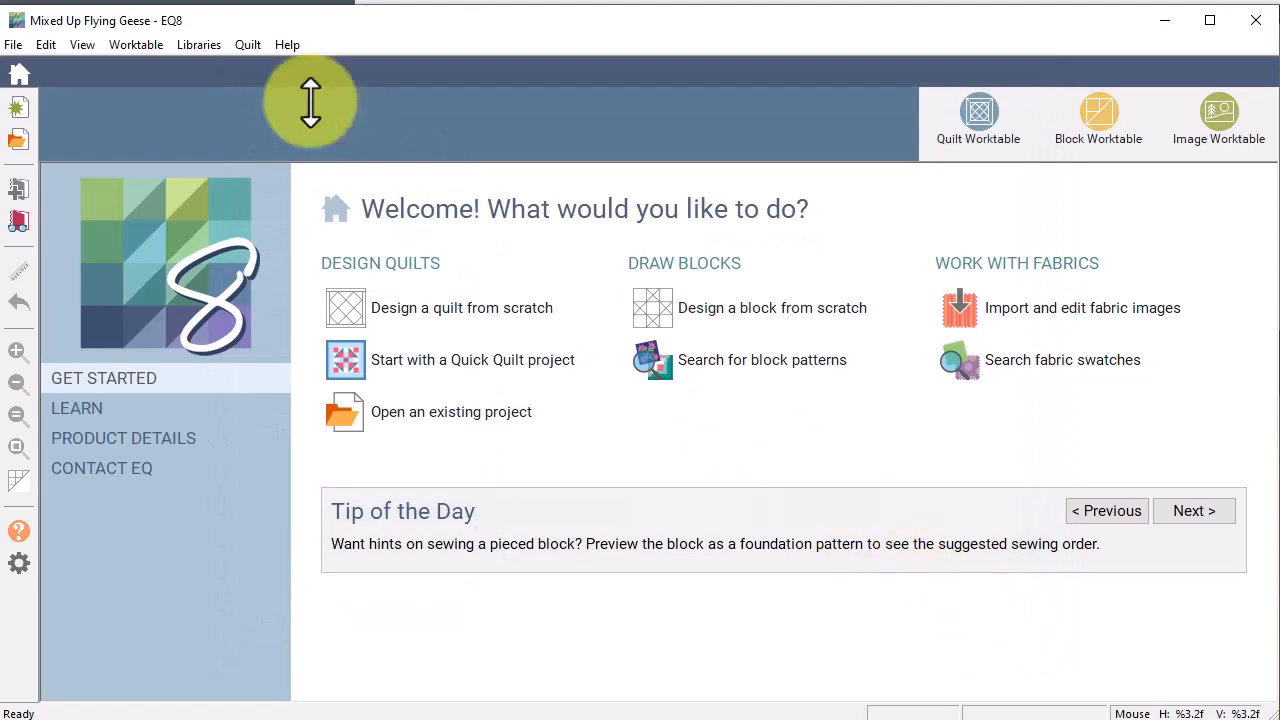
Open the Stars and Stripes fabric collection under 11 Northcott-Stars and Stripes in the 2022 Fabric of the Month library.
{"action": "left_click", "coordinate": [1099, 359]}
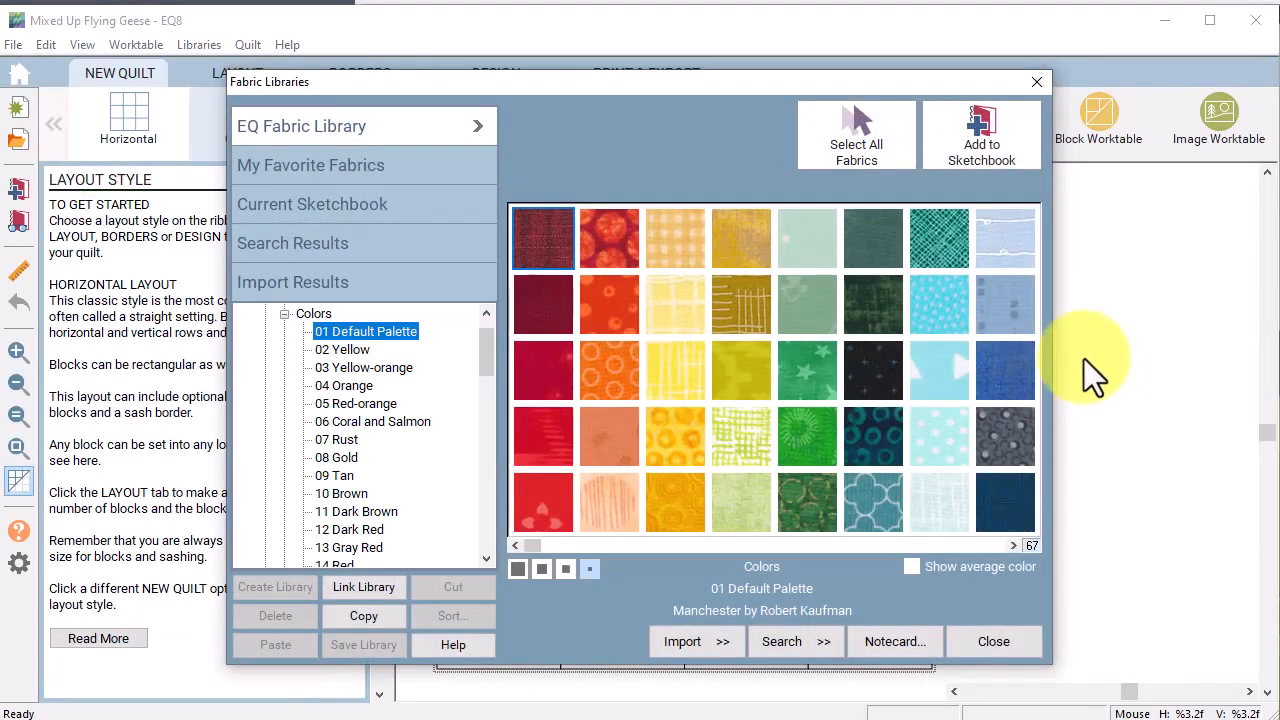
{"action": "left_click", "coordinate": [285, 314]}
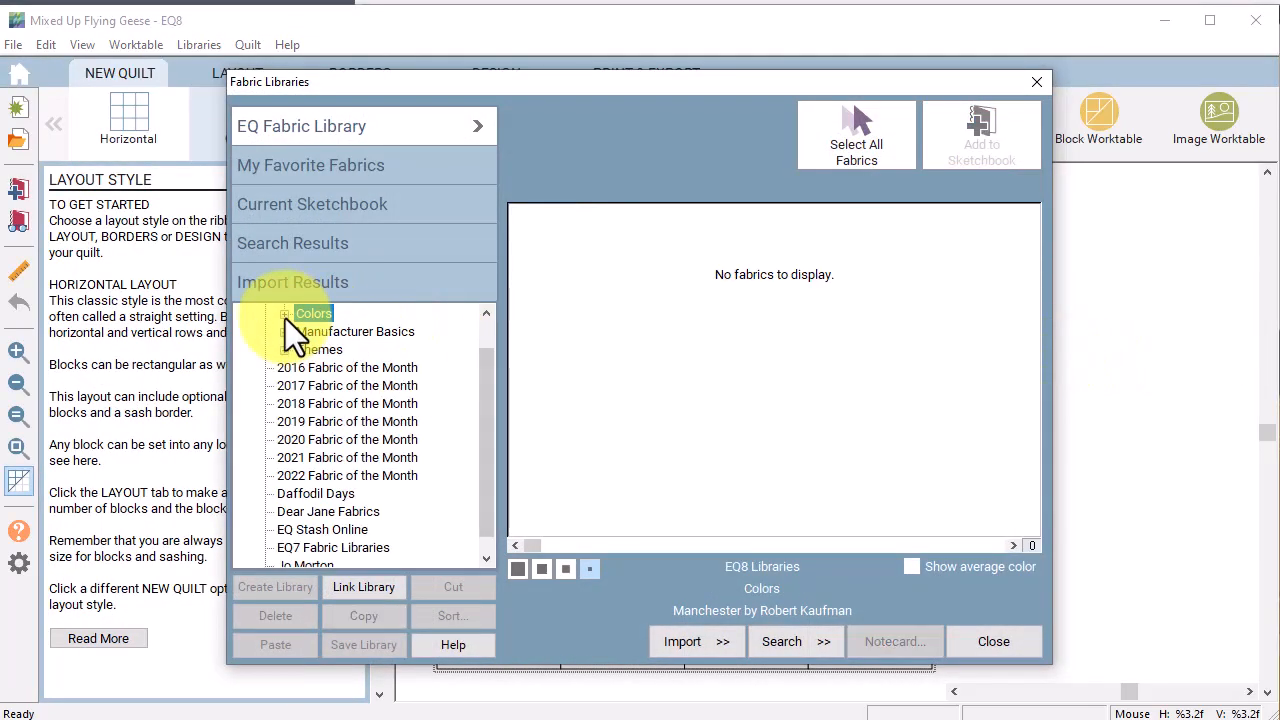
{"action": "left_click", "coordinate": [382, 476]}
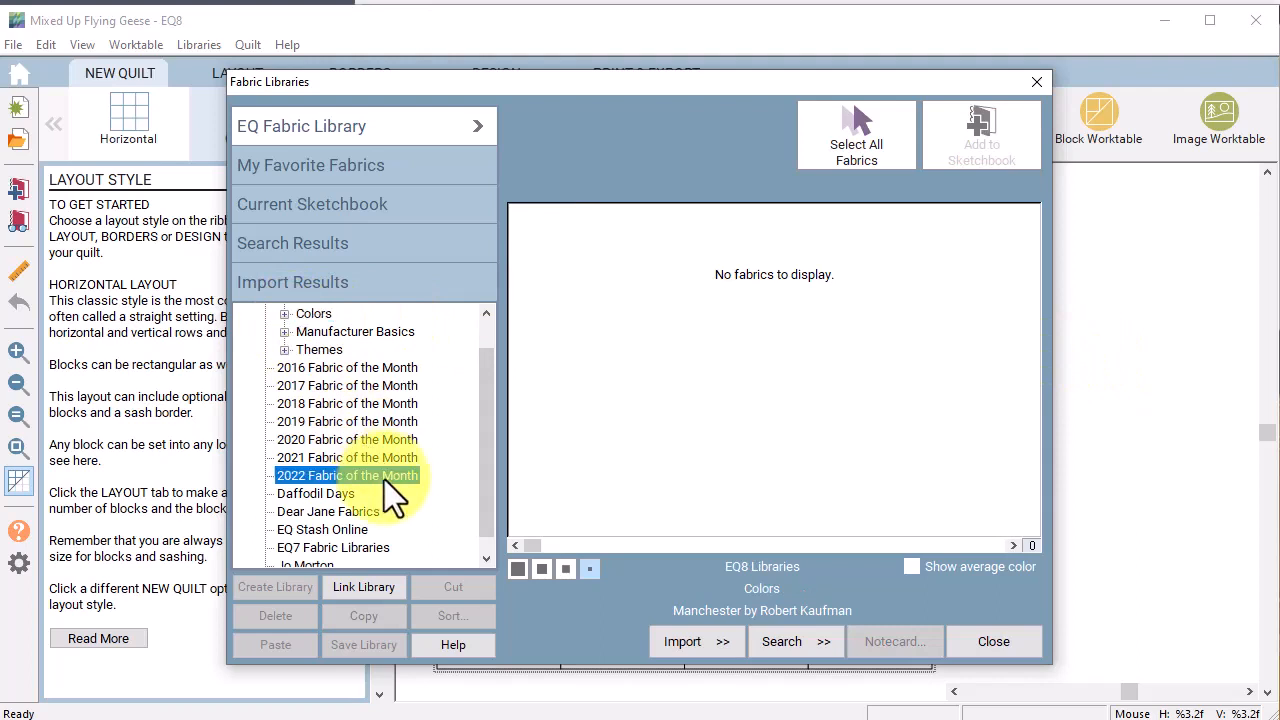
{"action": "left_click", "coordinate": [265, 477]}
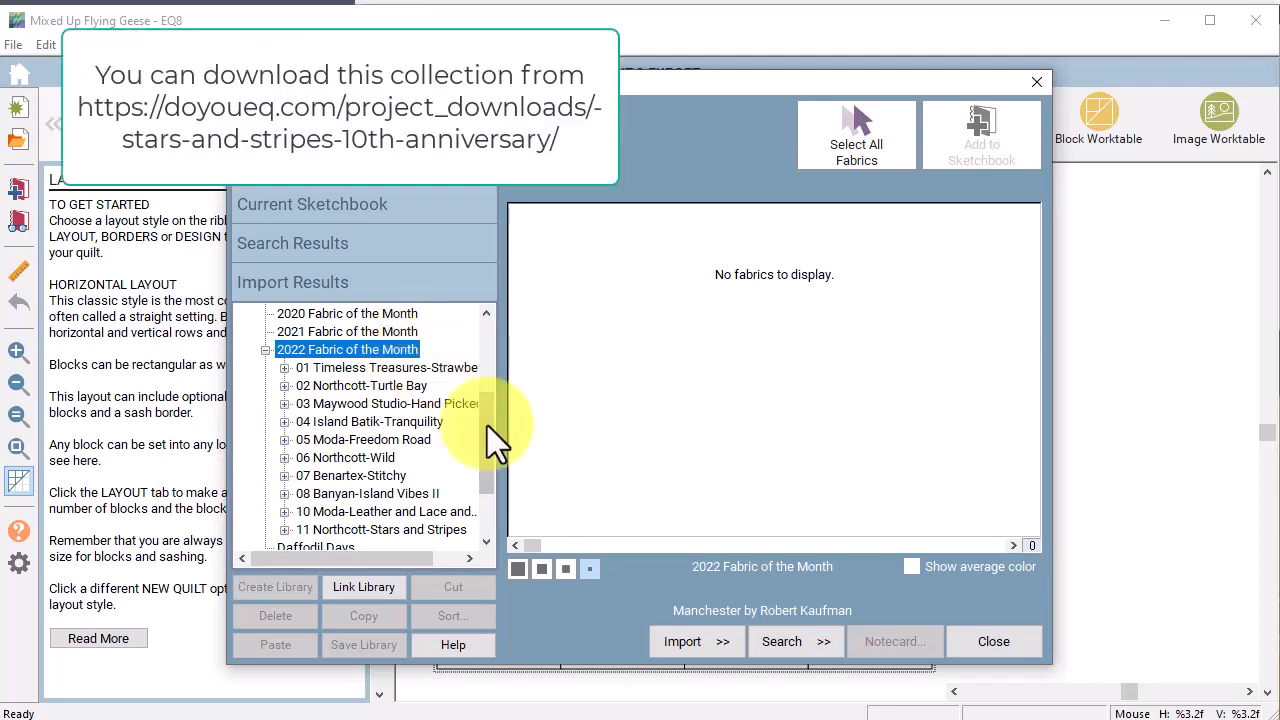
{"action": "left_click_drag", "start_coordinate": [490, 440], "coordinate": [500, 486]}
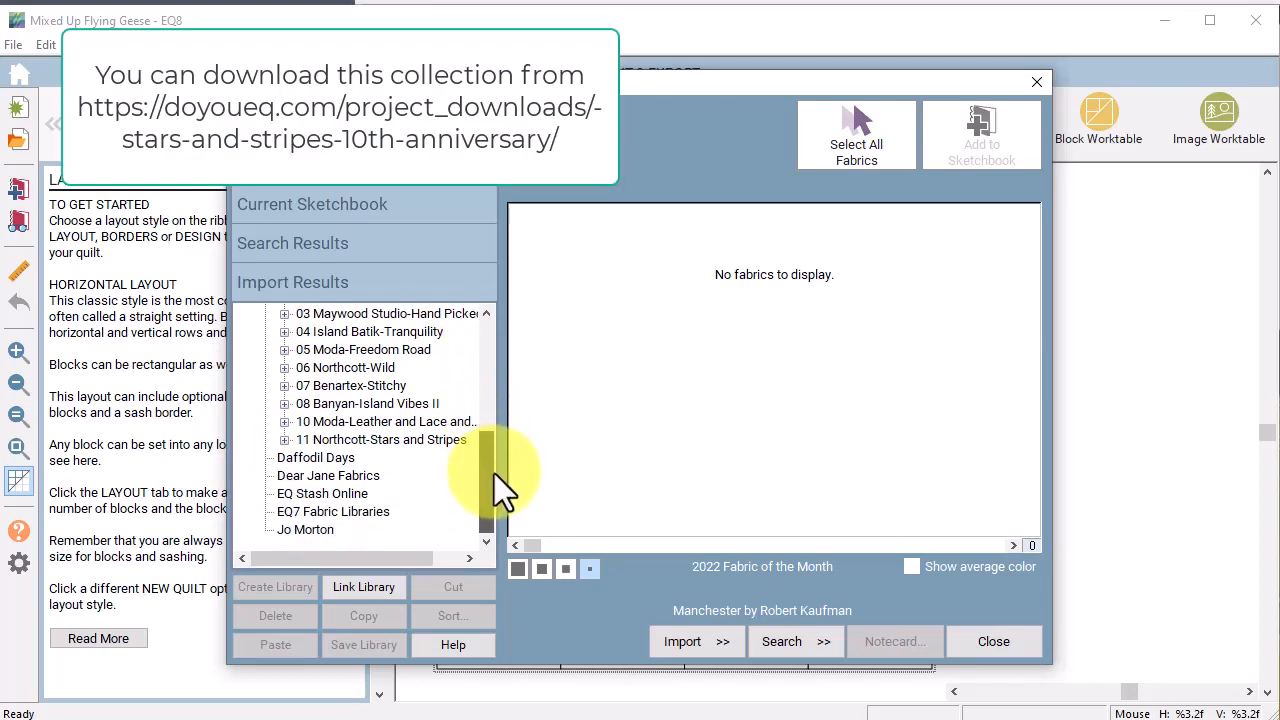
{"action": "left_click", "coordinate": [284, 440]}
{"action": "left_click", "coordinate": [392, 460]}
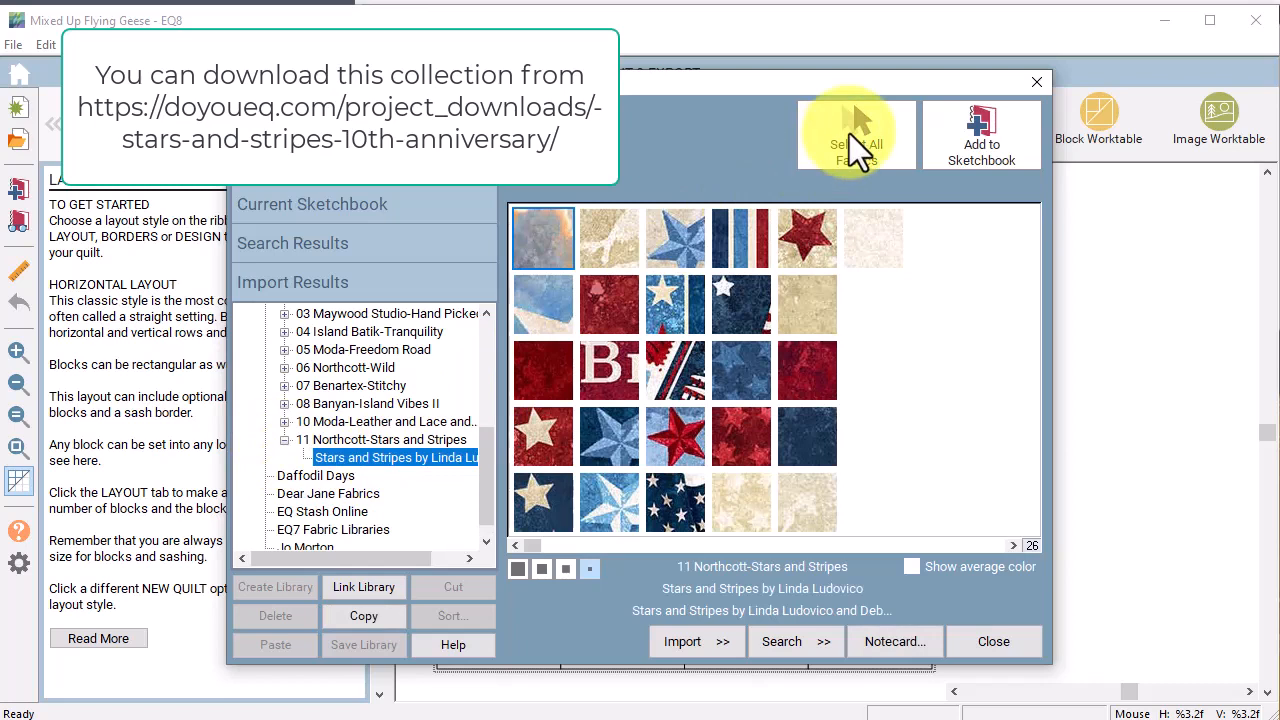
Add all fabrics of the Stars and Stripes collection to the project sketchbook and close the fabric library.
{"action": "left_click", "coordinate": [849, 133]}
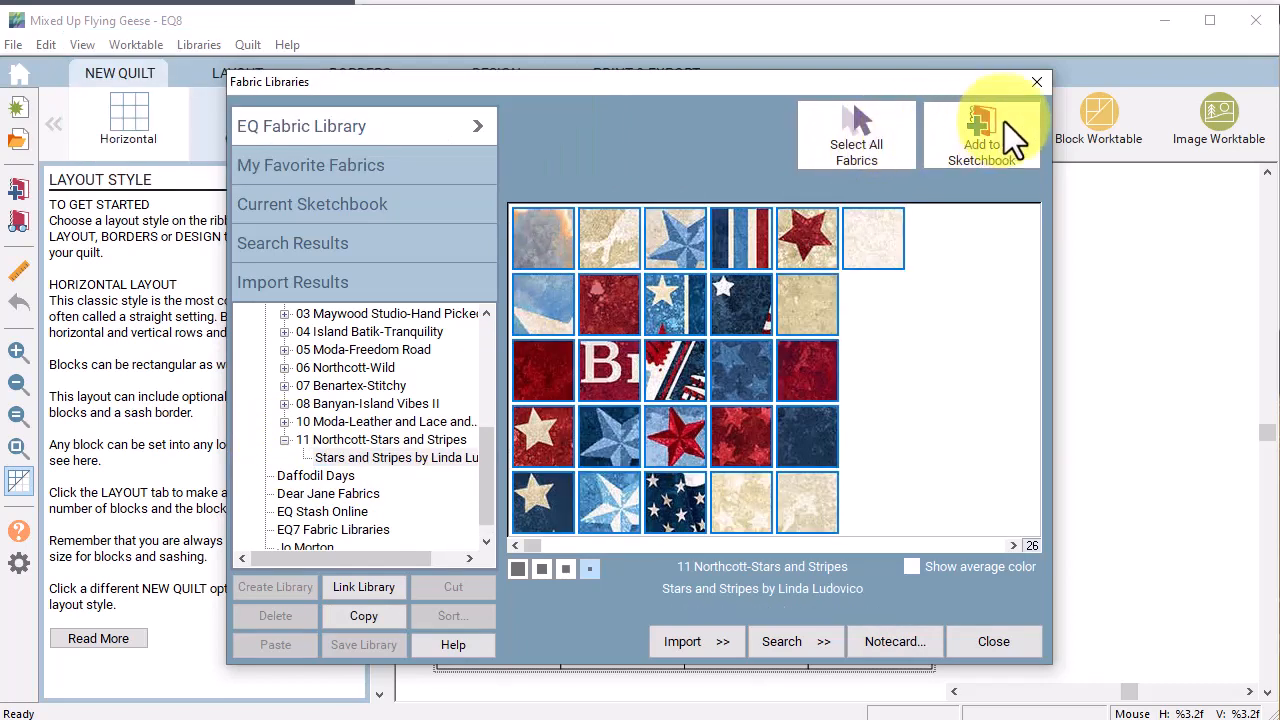
{"action": "left_click", "coordinate": [1004, 121]}
{"action": "left_click", "coordinate": [1001, 639]}
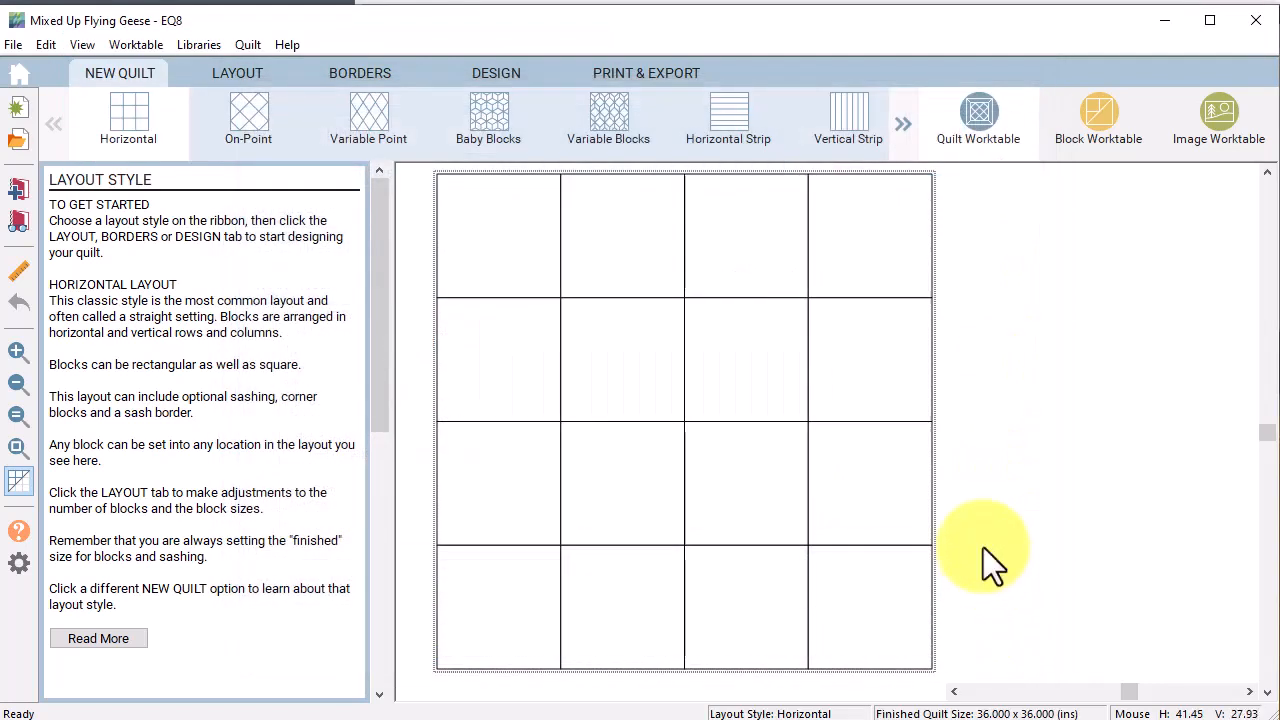
Start a new pieced EasyDraw block on the Block Worktable.
{"action": "left_click", "coordinate": [1098, 114]}
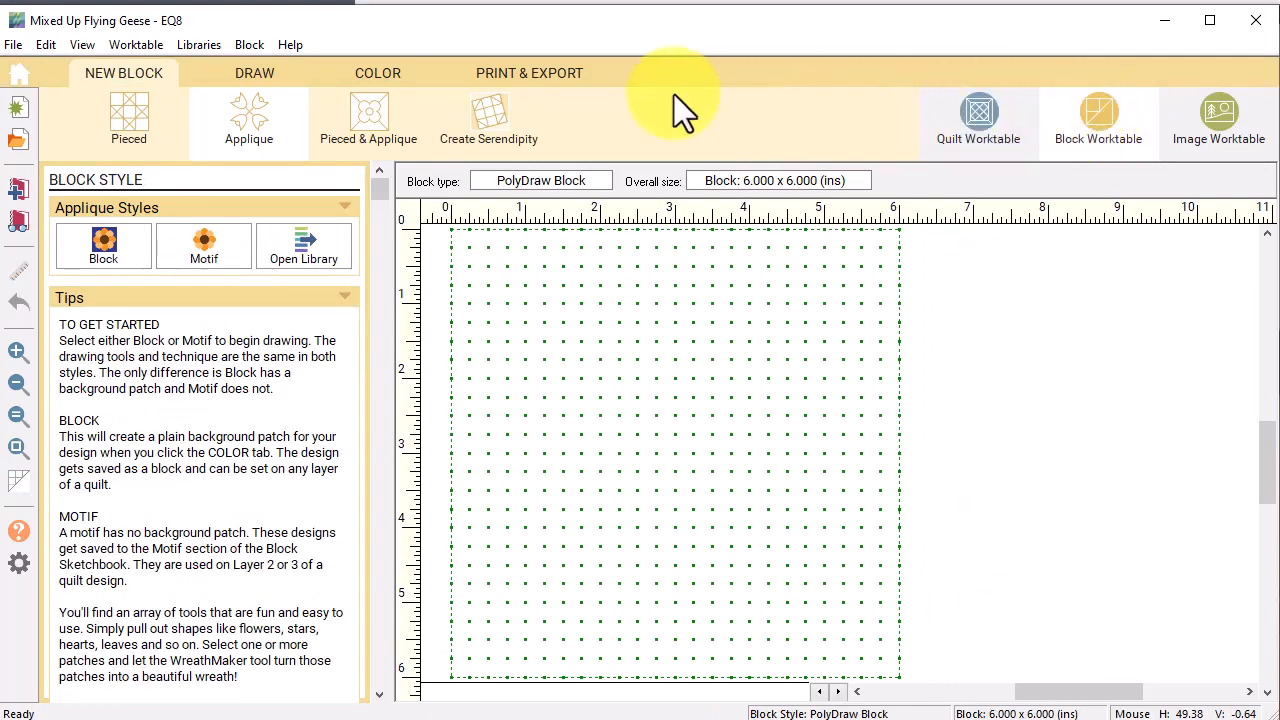
{"action": "left_click", "coordinate": [127, 110]}
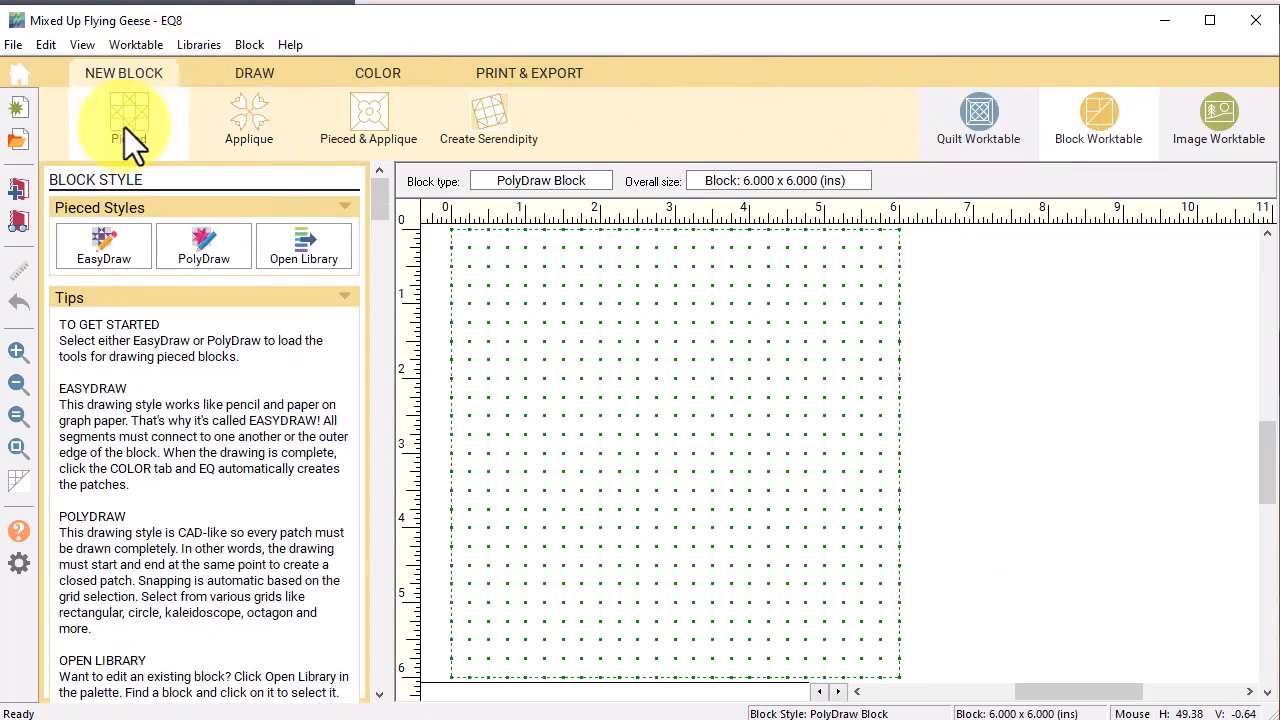
{"action": "left_click", "coordinate": [106, 251]}
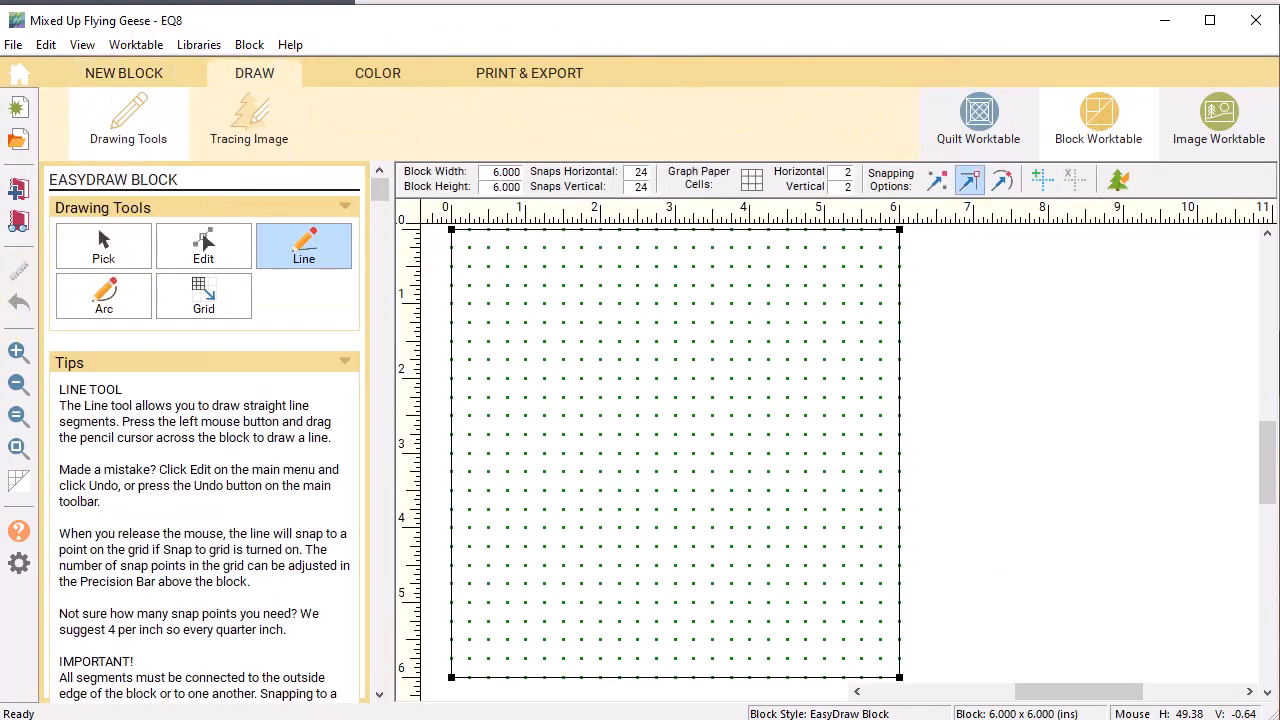
Set the block's horizontal and vertical snaps to 6 and limit snapping to the grid points.
{"action": "left_click", "coordinate": [500, 171]}
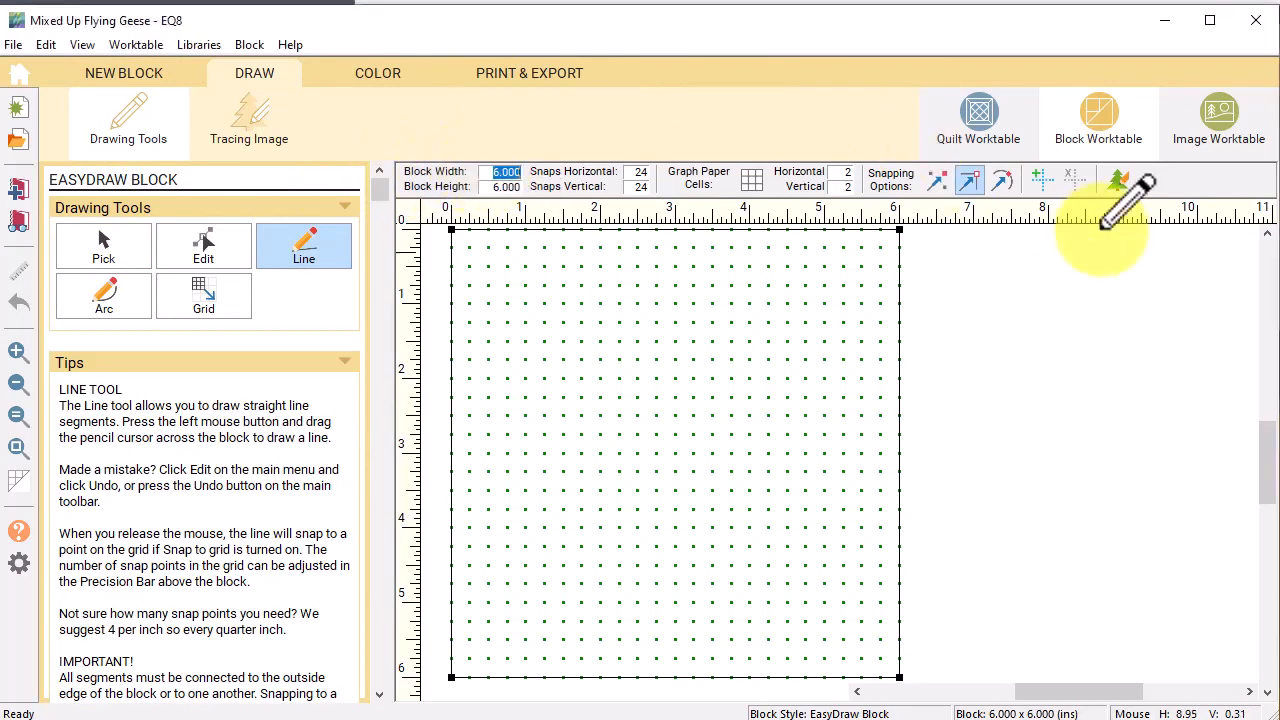
{"action": "key", "text": "Tab"}
{"action": "key", "text": "Tab"}
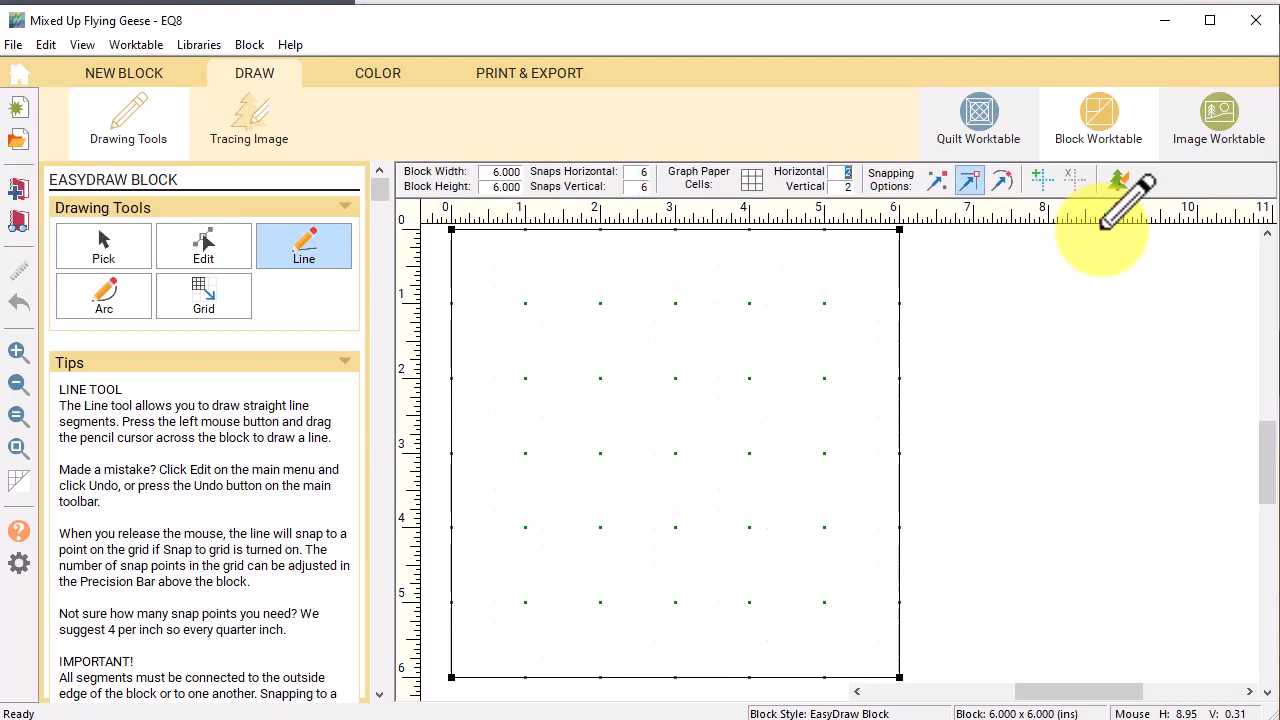
{"action": "left_click", "coordinate": [937, 184]}
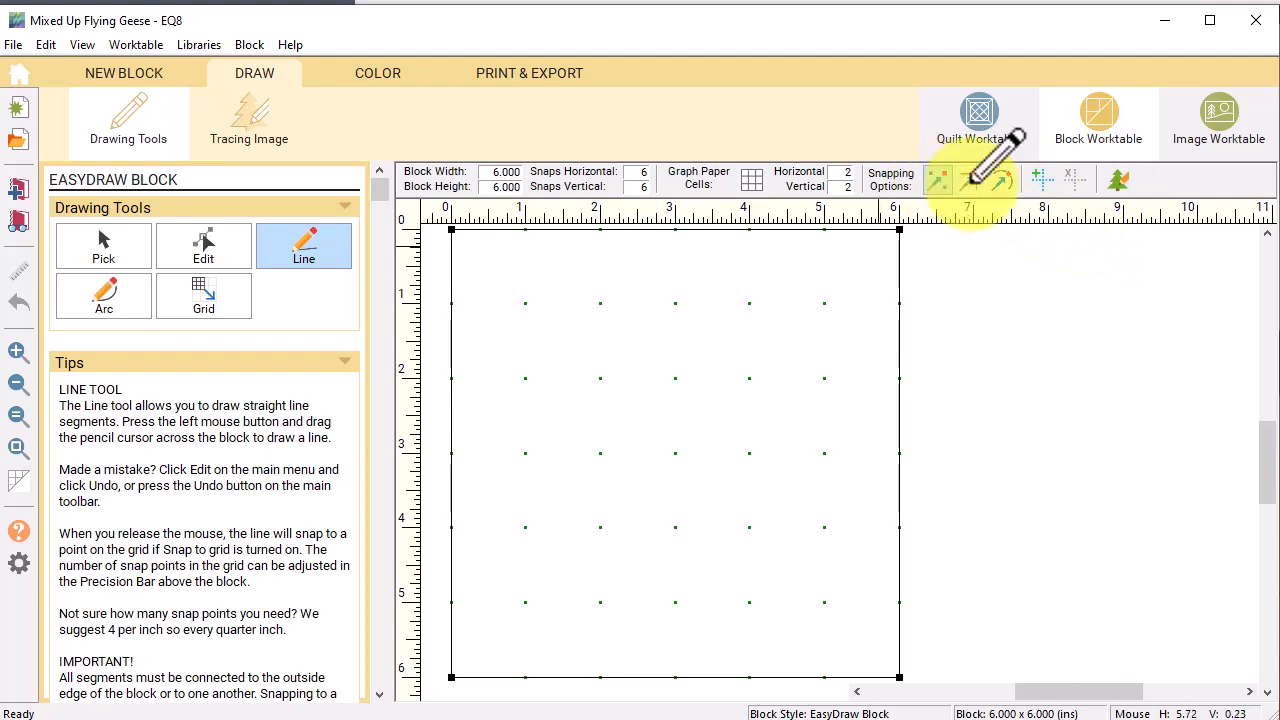
Draw two parallel diagonal lines, one from (0,4) to (4,0) and one from (2,6) to (6,2).
{"action": "left_click", "coordinate": [304, 255]}
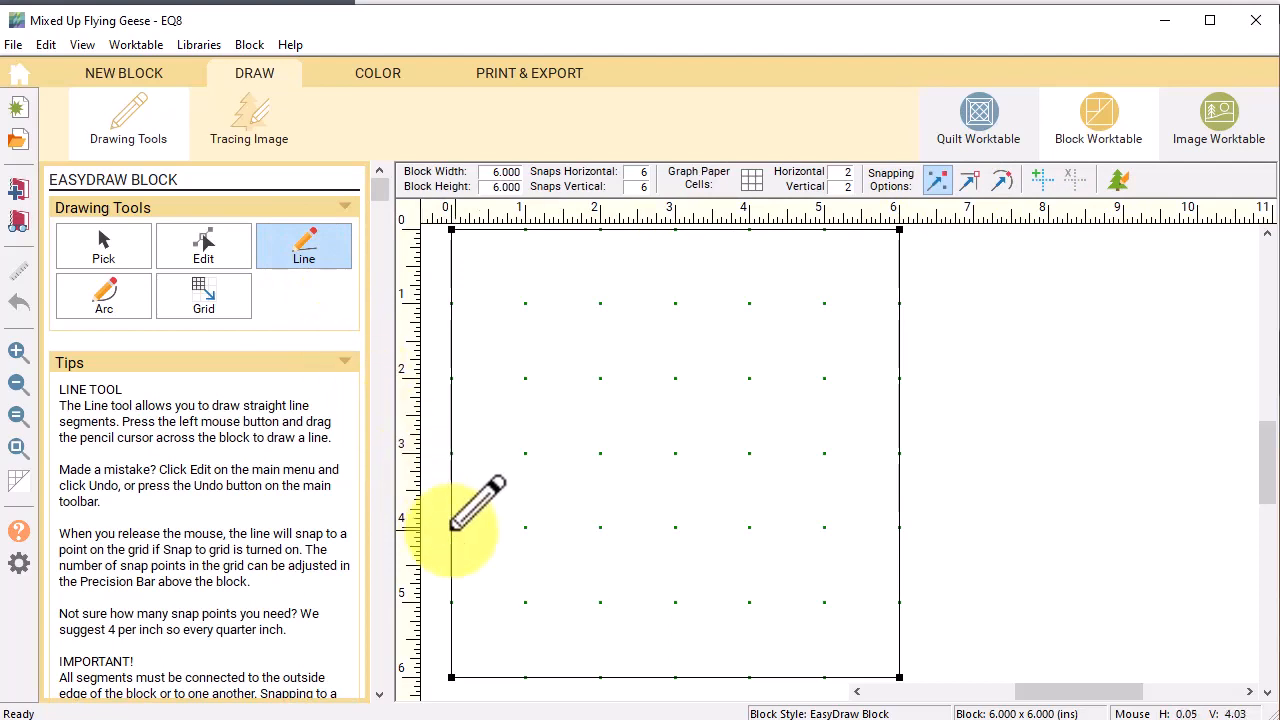
{"action": "mouse_move", "coordinate": [451, 527]}
{"action": "left_mouse_down"}
{"action": "mouse_move", "coordinate": [580, 428]}
{"action": "mouse_move", "coordinate": [654, 309]}
{"action": "mouse_move", "coordinate": [750, 229]}
{"action": "left_mouse_up"}
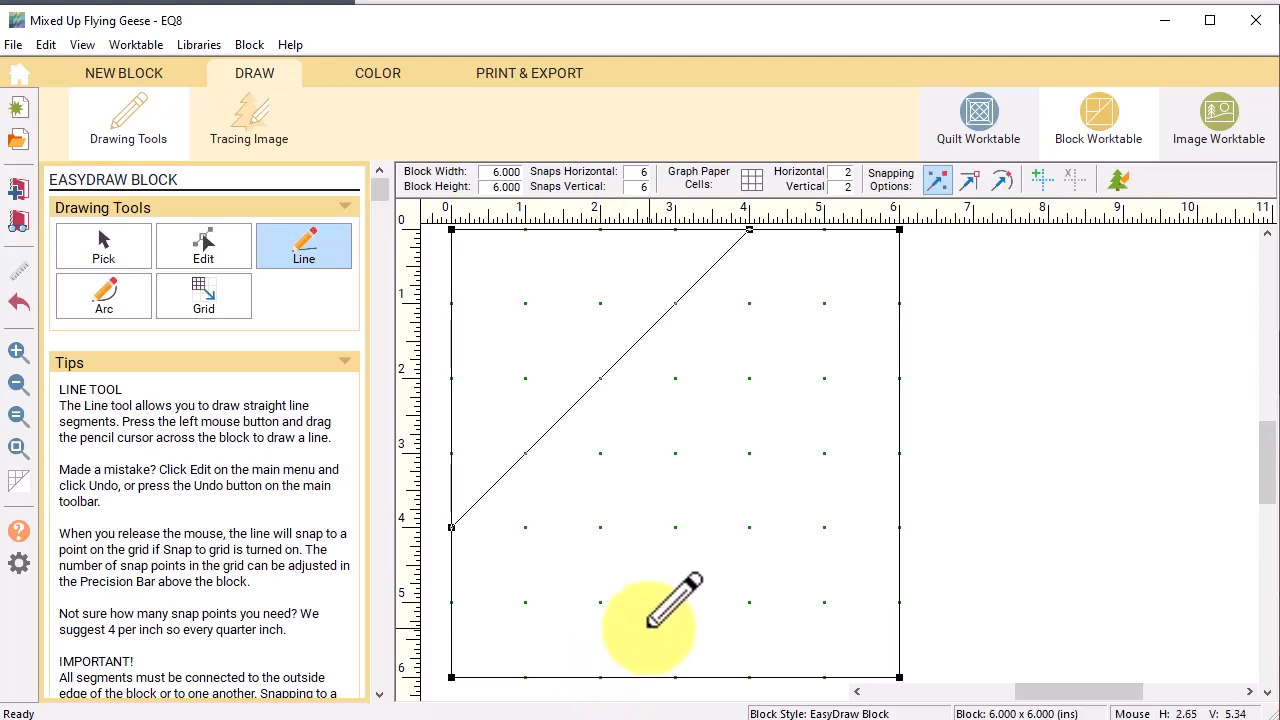
{"action": "mouse_move", "coordinate": [648, 625]}
{"action": "left_mouse_down"}
{"action": "mouse_move", "coordinate": [740, 478]}
{"action": "mouse_move", "coordinate": [835, 395]}
{"action": "mouse_move", "coordinate": [899, 378]}
{"action": "left_mouse_up"}
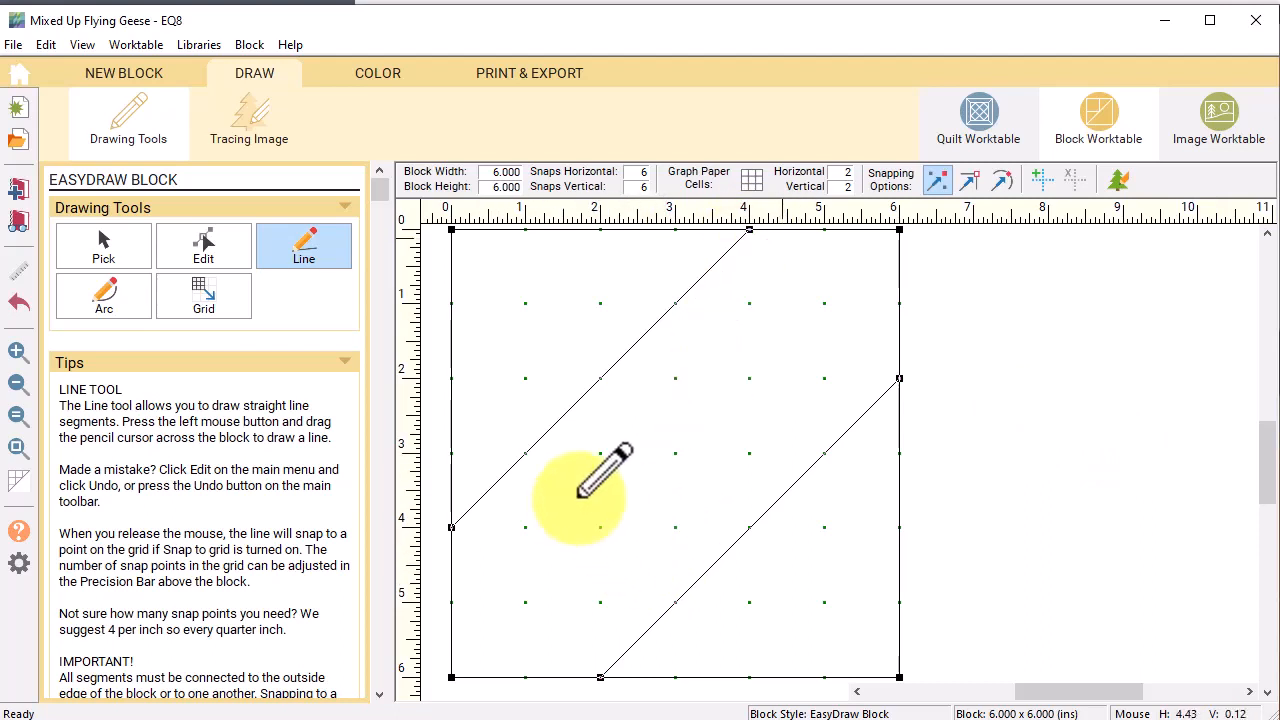
Divide the diagonal band into four equal rectangles with five perpendicular lines, including both ends, spaced one grid point apart.
{"action": "left_click_drag", "start_coordinate": [822, 316], "coordinate": [902, 379]}
{"action": "left_click_drag", "start_coordinate": [677, 305], "coordinate": [824, 453]}
{"action": "mouse_move", "coordinate": [603, 378]}
{"action": "left_mouse_down"}
{"action": "mouse_move", "coordinate": [760, 537]}
{"action": "mouse_move", "coordinate": [750, 528]}
{"action": "left_mouse_up"}
{"action": "left_click_drag", "start_coordinate": [524, 452], "coordinate": [675, 602]}
{"action": "left_click_drag", "start_coordinate": [451, 527], "coordinate": [600, 677]}
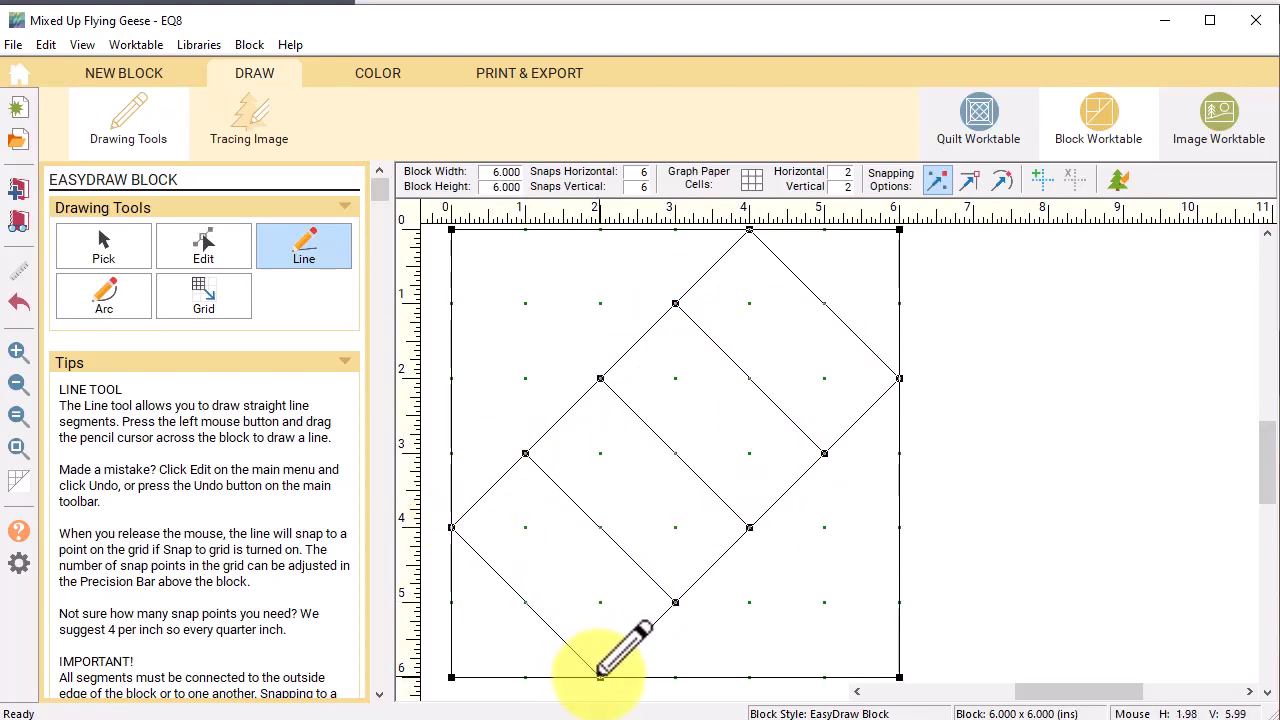
Draw a vertical and a horizontal line inside each of the four rectangles to form the flying geese triangles.
{"action": "mouse_move", "coordinate": [749, 231]}
{"action": "left_mouse_down"}
{"action": "mouse_move", "coordinate": [749, 378]}
{"action": "mouse_move", "coordinate": [900, 378]}
{"action": "left_mouse_up"}
{"action": "left_click_drag", "start_coordinate": [675, 303], "coordinate": [675, 453]}
{"action": "left_click_drag", "start_coordinate": [675, 453], "coordinate": [826, 453]}
{"action": "mouse_move", "coordinate": [600, 378]}
{"action": "left_mouse_down"}
{"action": "mouse_move", "coordinate": [600, 527]}
{"action": "mouse_move", "coordinate": [749, 527]}
{"action": "left_mouse_up"}
{"action": "mouse_move", "coordinate": [525, 453]}
{"action": "left_mouse_down"}
{"action": "mouse_move", "coordinate": [526, 602]}
{"action": "mouse_move", "coordinate": [675, 602]}
{"action": "left_mouse_up"}
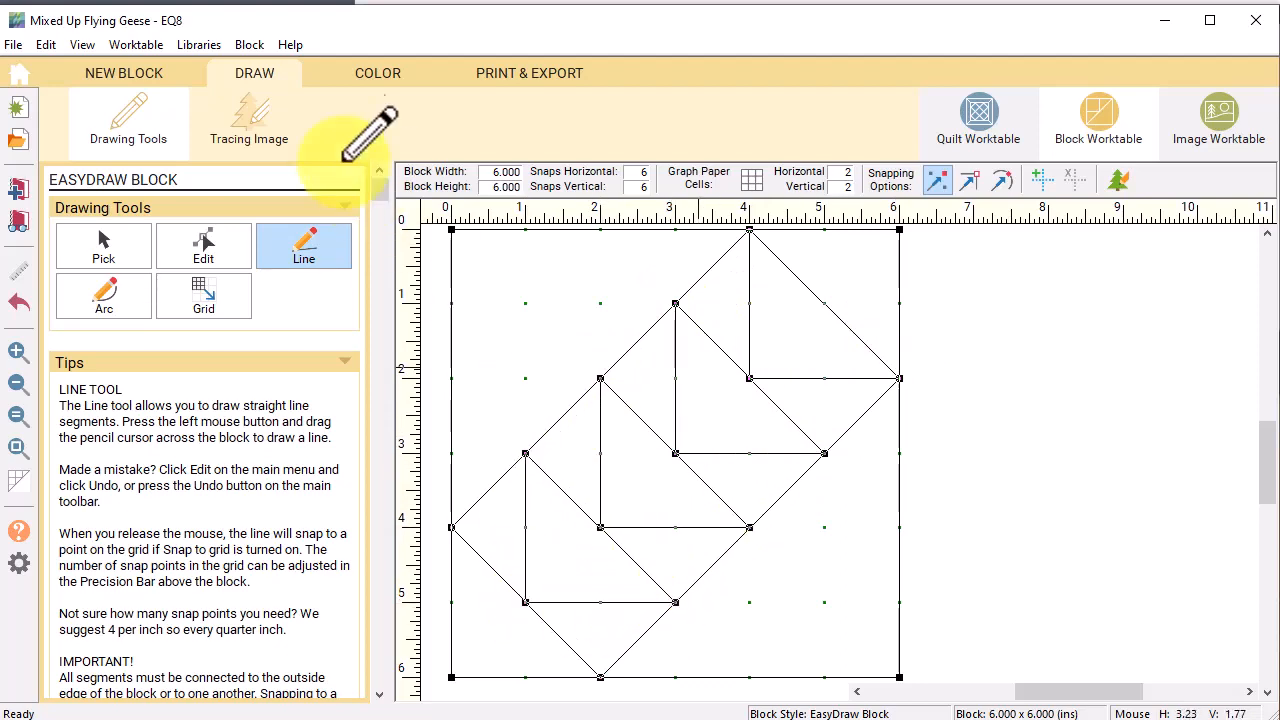
Paint the four background areas in the block's corners with a mottled tan fabric.
{"action": "left_click", "coordinate": [394, 75]}
{"action": "left_click", "coordinate": [163, 620]}
{"action": "left_click", "coordinate": [540, 330]}
{"action": "left_click", "coordinate": [855, 275]}
{"action": "left_click", "coordinate": [839, 495]}
{"action": "left_click", "coordinate": [495, 630]}
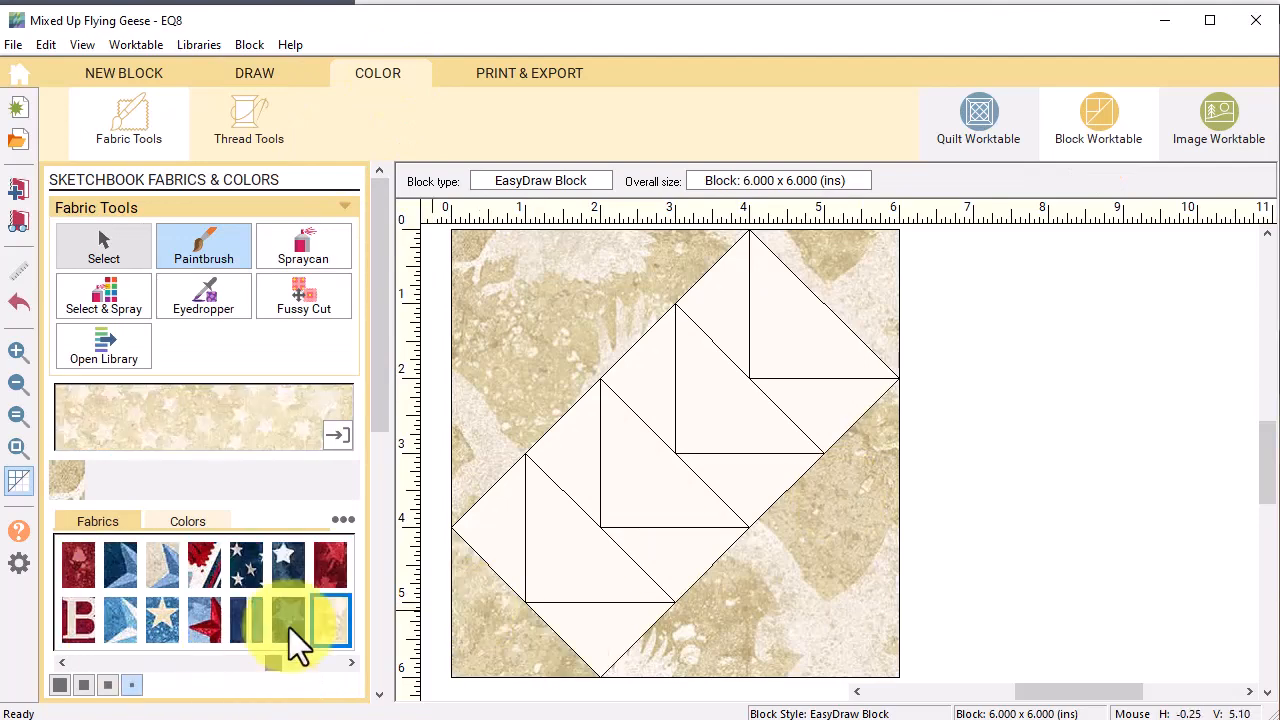
Paint the four goose triangles, from upper to lower, with blue star, cream-starred red, Liberty stamp and red star fabrics.
{"action": "left_click", "coordinate": [289, 627]}
{"action": "left_click", "coordinate": [804, 330]}
{"action": "left_click", "coordinate": [115, 634]}
{"action": "scroll", "coordinate": [115, 634], "scroll_direction": "up", "scroll_amount": 2}
{"action": "left_click", "coordinate": [120, 622]}
{"action": "left_click", "coordinate": [725, 417]}
{"action": "left_click", "coordinate": [328, 566]}
{"action": "left_click", "coordinate": [661, 508]}
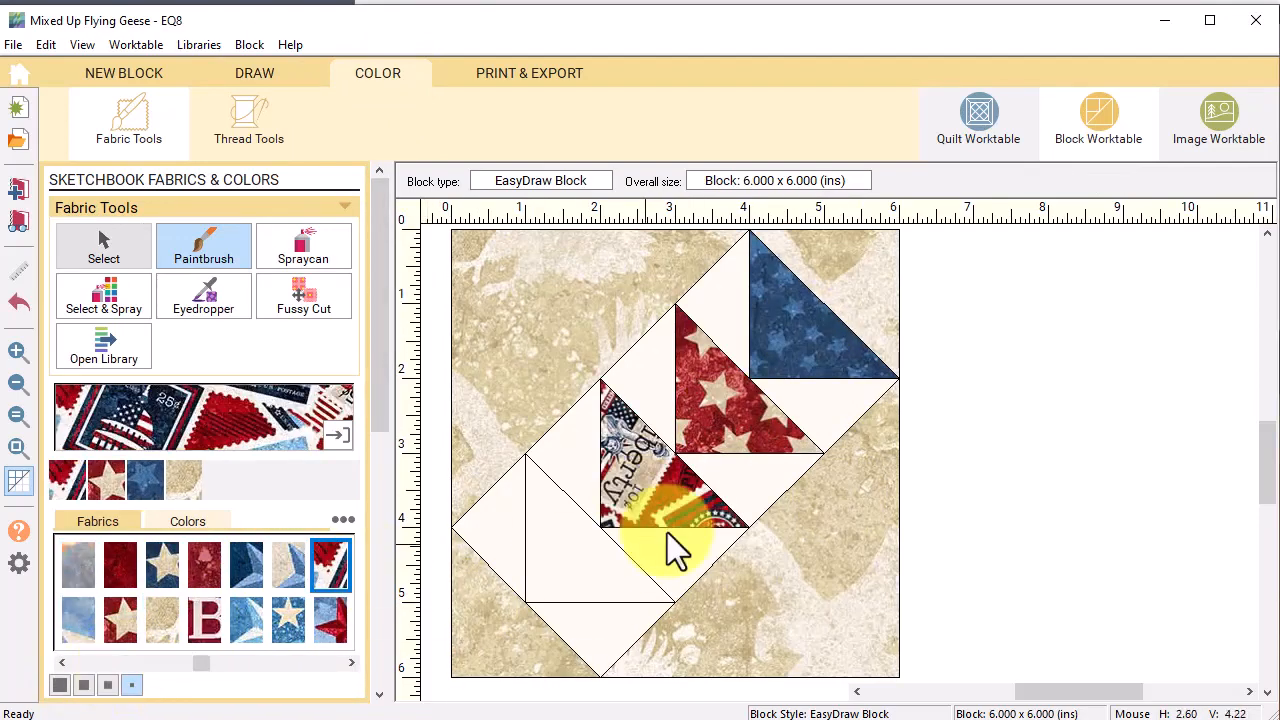
{"action": "left_click", "coordinate": [204, 566]}
{"action": "scroll", "coordinate": [204, 563], "scroll_direction": "down", "scroll_amount": 6}
{"action": "left_click", "coordinate": [204, 563]}
{"action": "left_click", "coordinate": [567, 560]}
Spray the small triangles around the geese with the pale cream fabric and add the block to the sketchbook.
{"action": "left_click", "coordinate": [304, 246]}
{"action": "left_click", "coordinate": [331, 620]}
{"action": "left_click", "coordinate": [584, 433]}
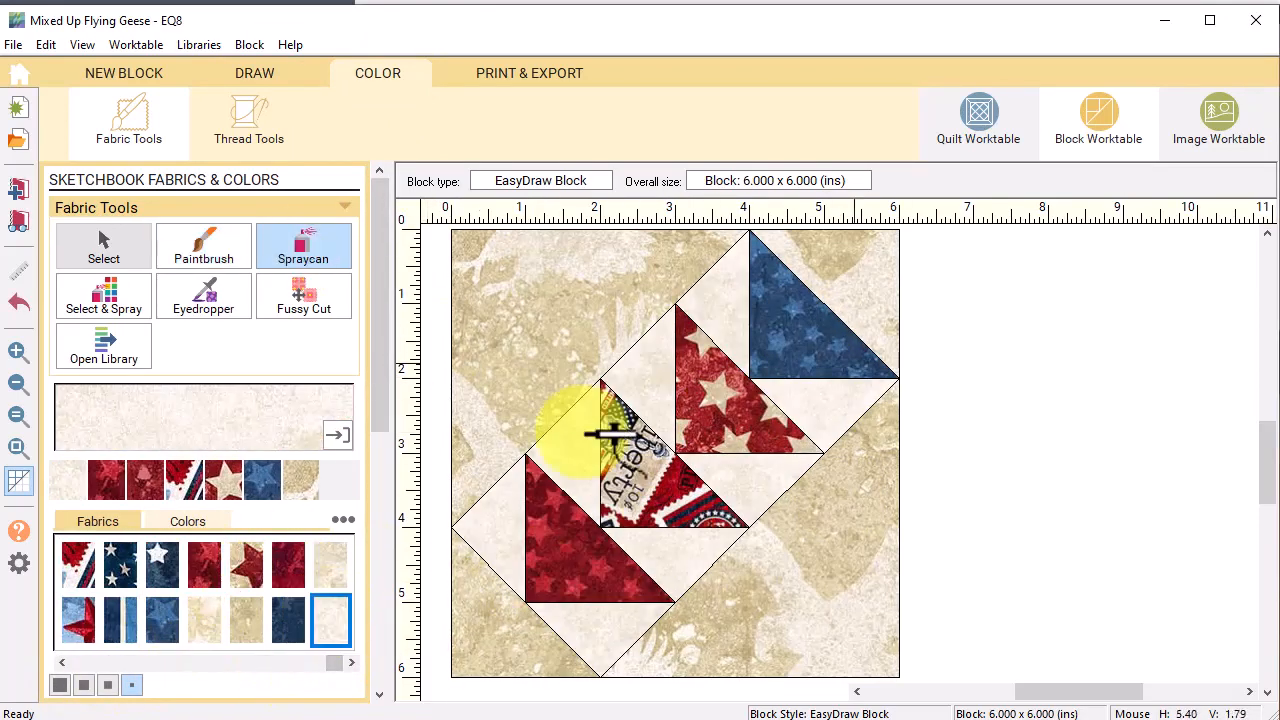
{"action": "left_click", "coordinate": [20, 188]}
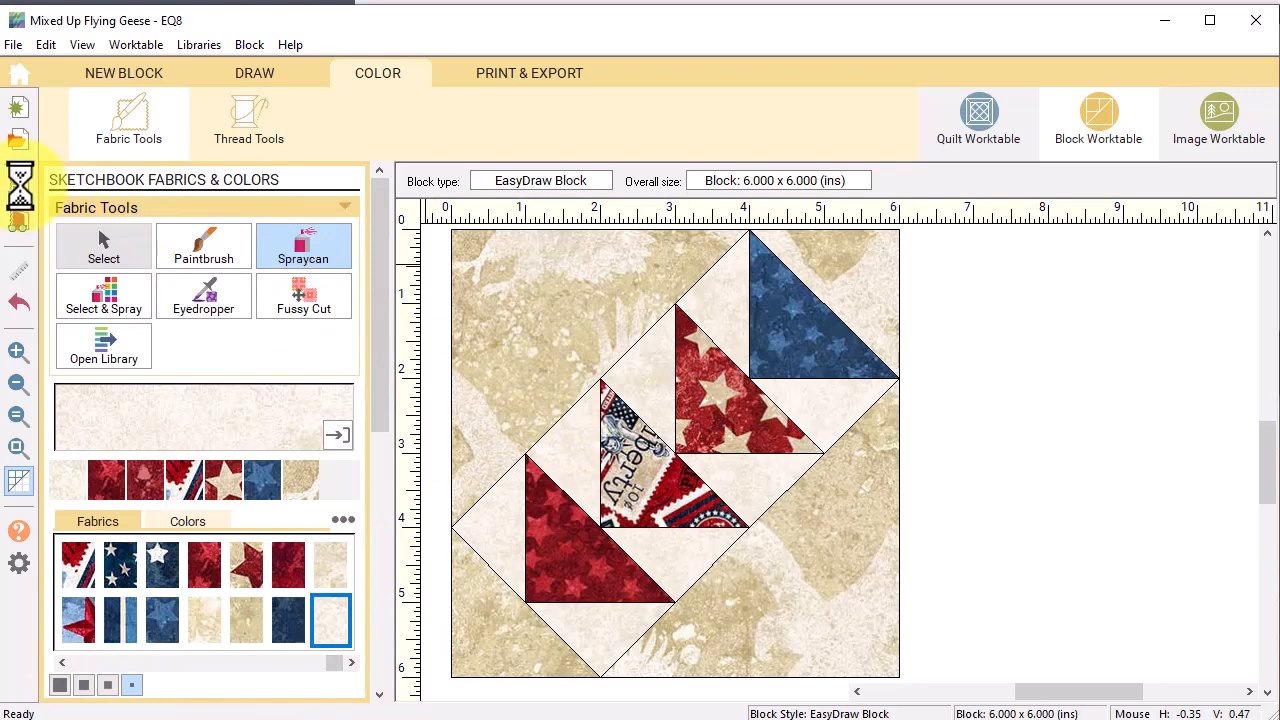
Recolor the four goose triangles, from upper to lower, with cream-starred red, multicolor stripe, navy star and waving flag fabrics.
{"action": "left_click", "coordinate": [164, 567]}
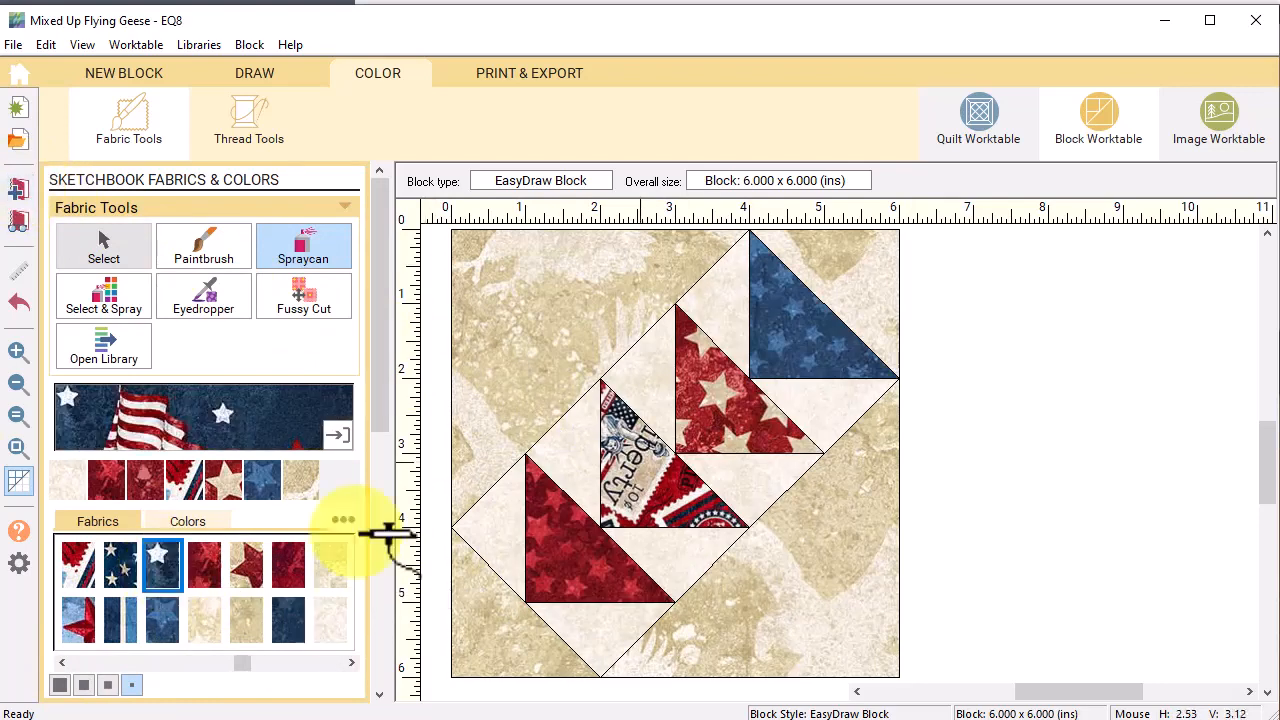
{"action": "left_click", "coordinate": [645, 478]}
{"action": "left_click", "coordinate": [135, 619]}
{"action": "left_click", "coordinate": [725, 417]}
{"action": "left_click", "coordinate": [123, 572]}
{"action": "left_click", "coordinate": [567, 560]}
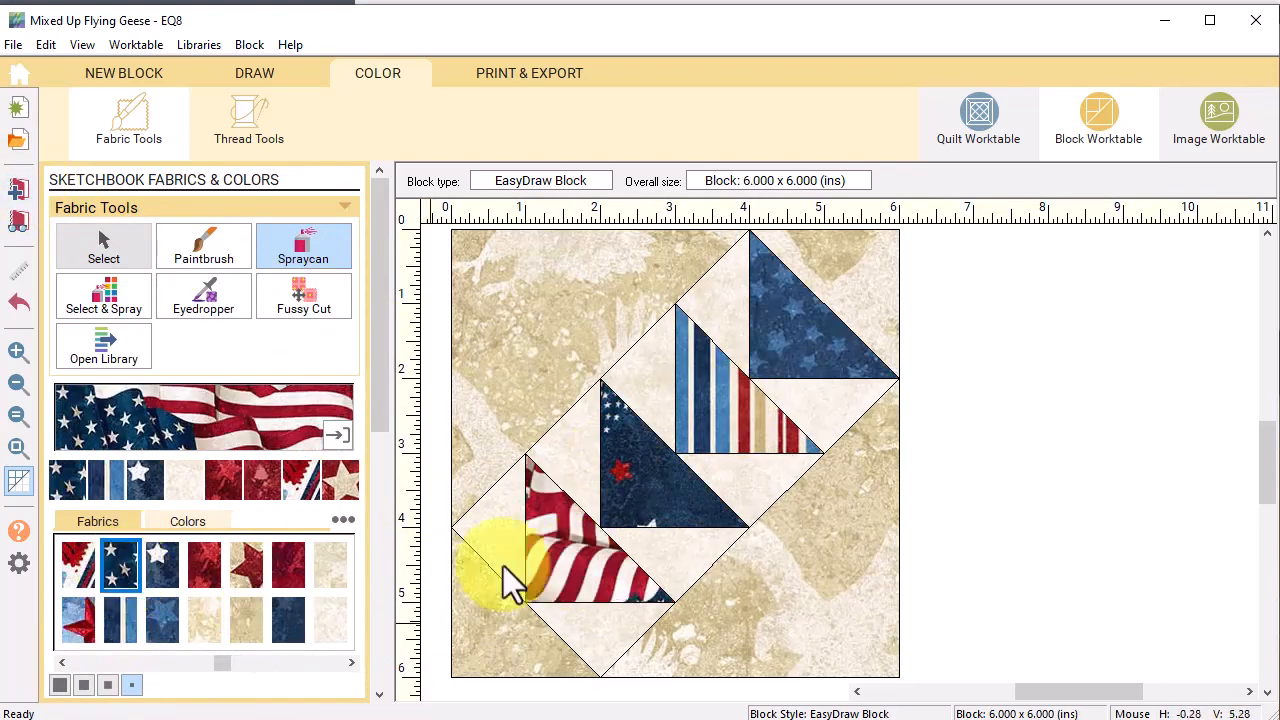
{"action": "left_click", "coordinate": [205, 567]}
{"action": "left_click", "coordinate": [121, 621]}
{"action": "mouse_move", "coordinate": [222, 663]}
{"action": "left_mouse_down"}
{"action": "mouse_move", "coordinate": [110, 663]}
{"action": "mouse_move", "coordinate": [335, 663]}
{"action": "left_mouse_up"}
{"action": "left_click", "coordinate": [793, 348]}
Spray the corner areas with pale cream fabric and the small triangles around the geese with mottled beige fabric.
{"action": "left_click", "coordinate": [330, 620]}
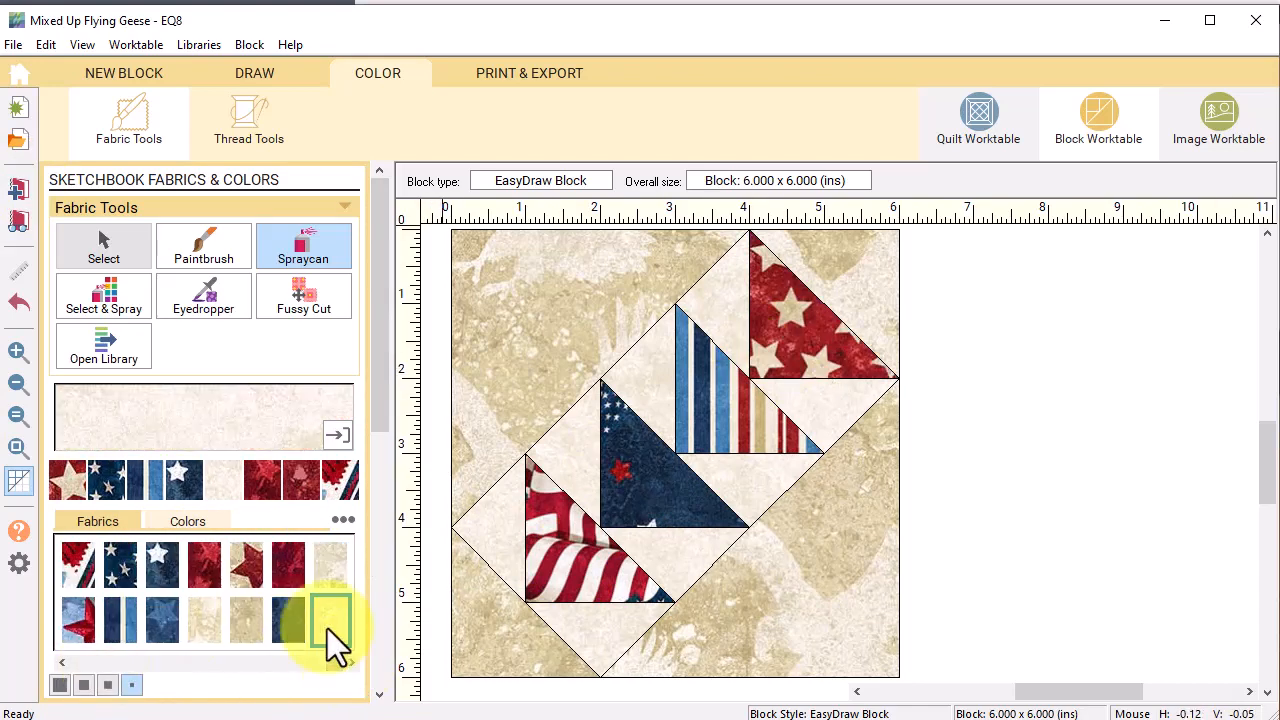
{"action": "left_click", "coordinate": [548, 302]}
{"action": "left_click", "coordinate": [330, 566]}
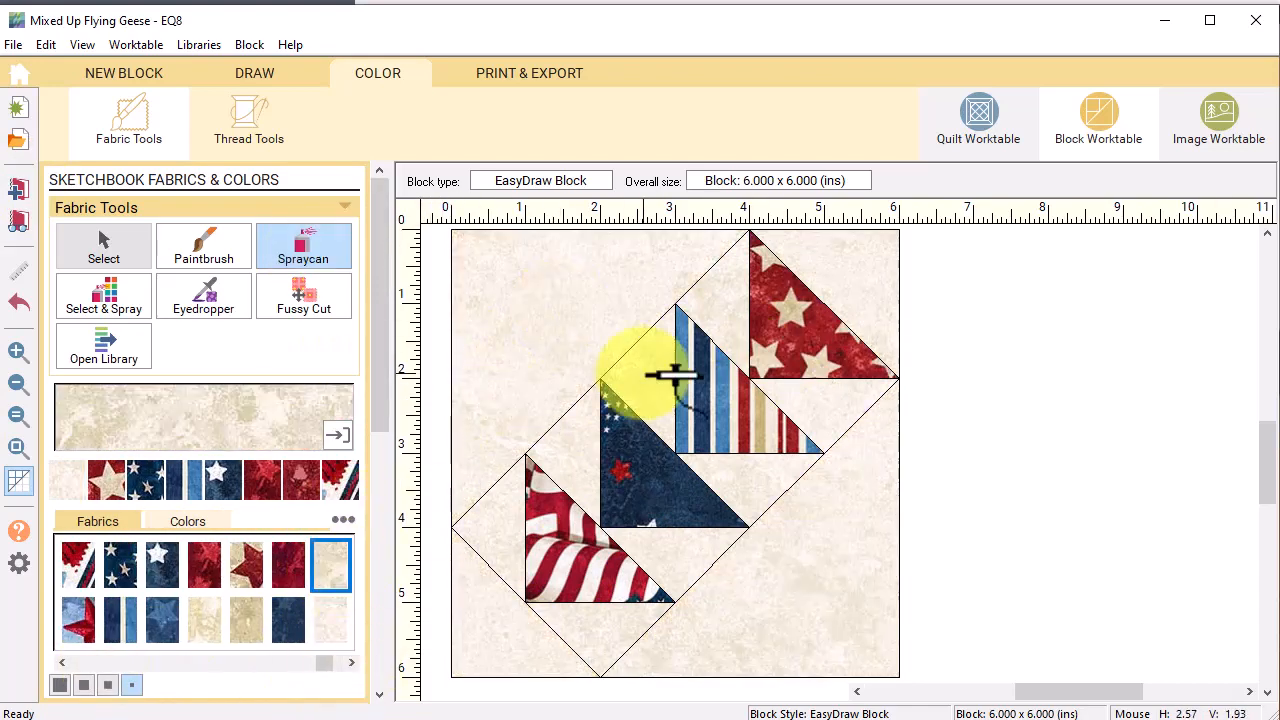
{"action": "left_click", "coordinate": [645, 371]}
Paint the block's four corner areas with the pale cream fabric and add this second coloring to the sketchbook.
{"action": "left_click", "coordinate": [204, 246]}
{"action": "left_click", "coordinate": [330, 620]}
{"action": "left_click", "coordinate": [534, 283]}
{"action": "left_click", "coordinate": [850, 277]}
{"action": "left_click", "coordinate": [820, 595]}
{"action": "left_click", "coordinate": [493, 635]}
{"action": "left_click", "coordinate": [18, 188]}
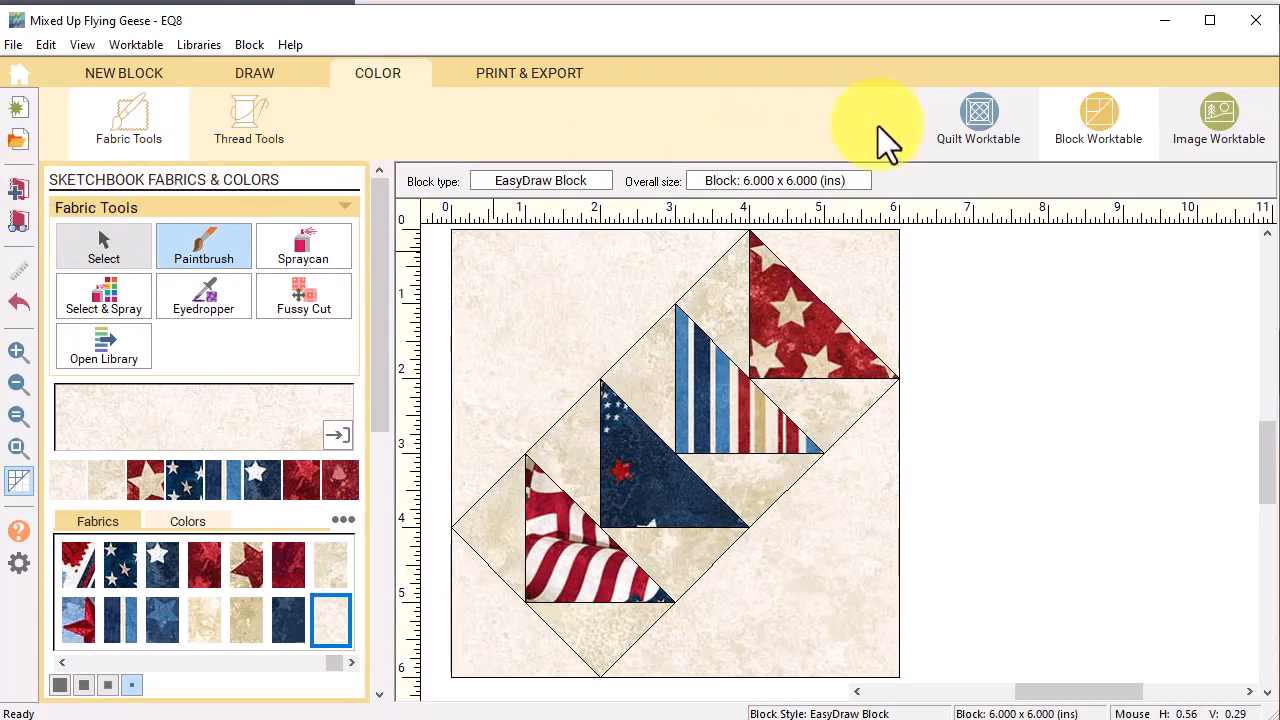
Start an on-point quilt layout with 4 vertical blocks and a finished block width of 10.5 inches.
{"action": "left_click", "coordinate": [973, 125]}
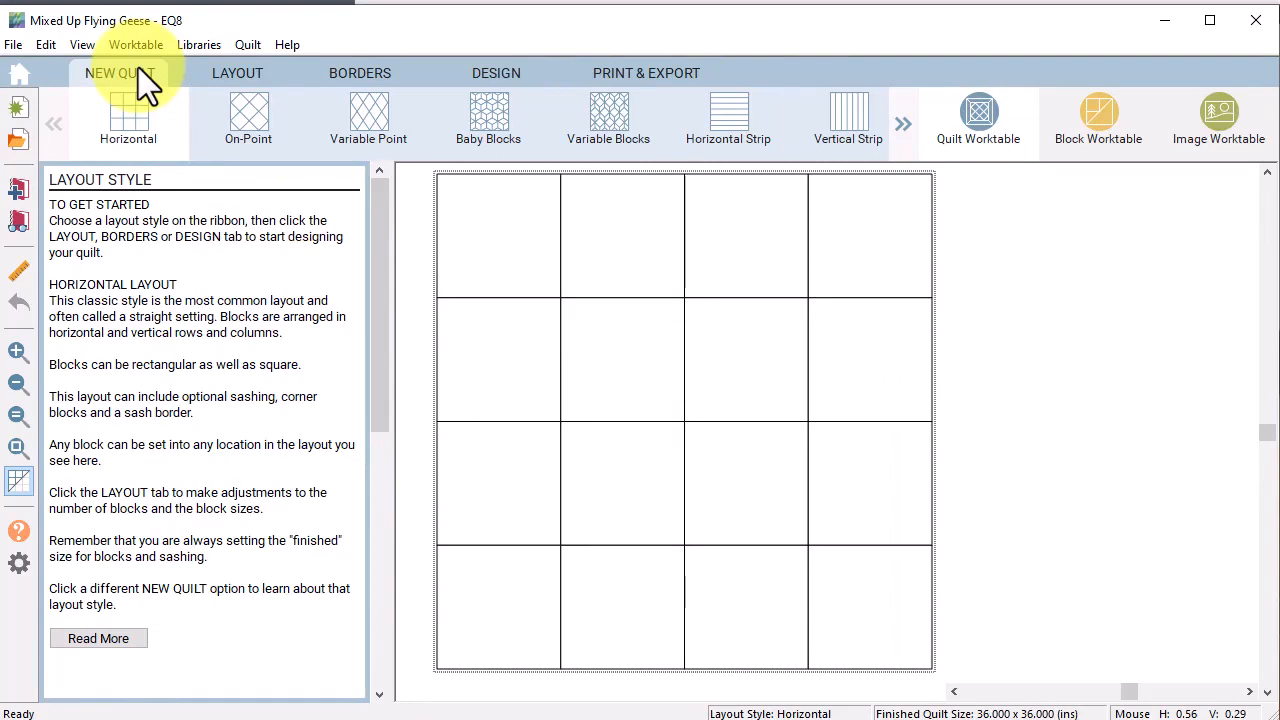
{"action": "left_click", "coordinate": [251, 126]}
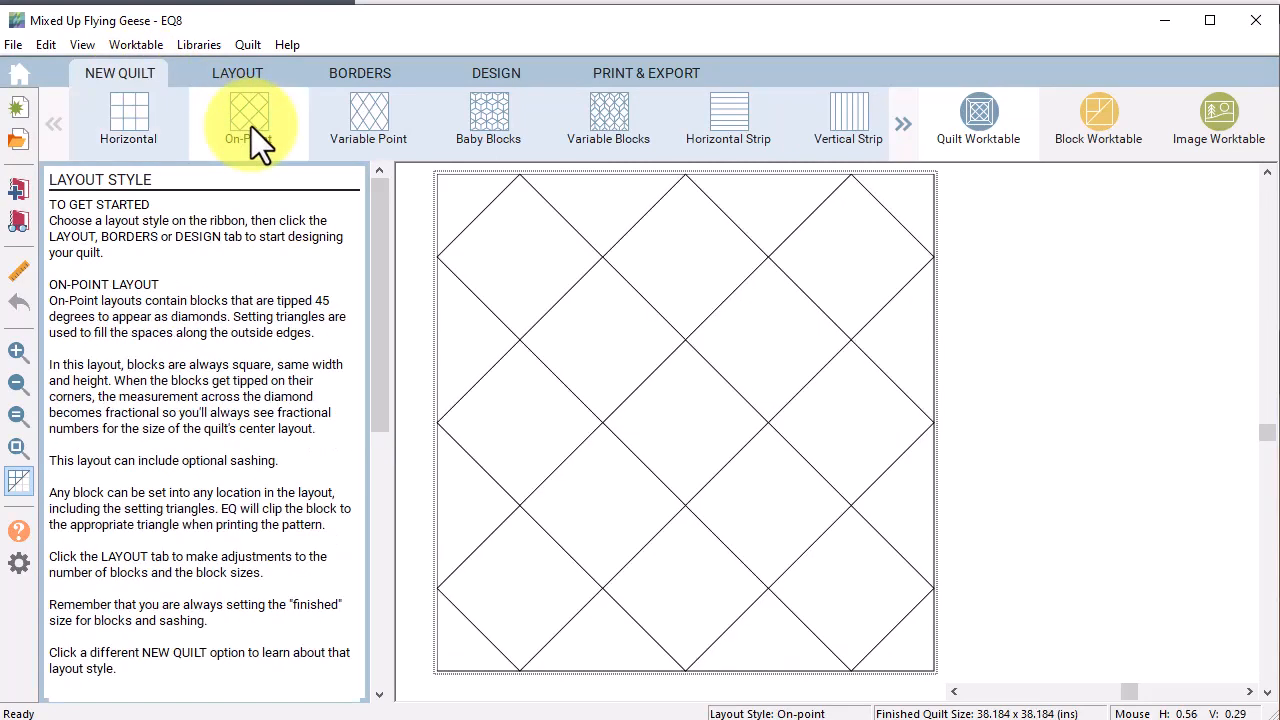
{"action": "left_click", "coordinate": [243, 79]}
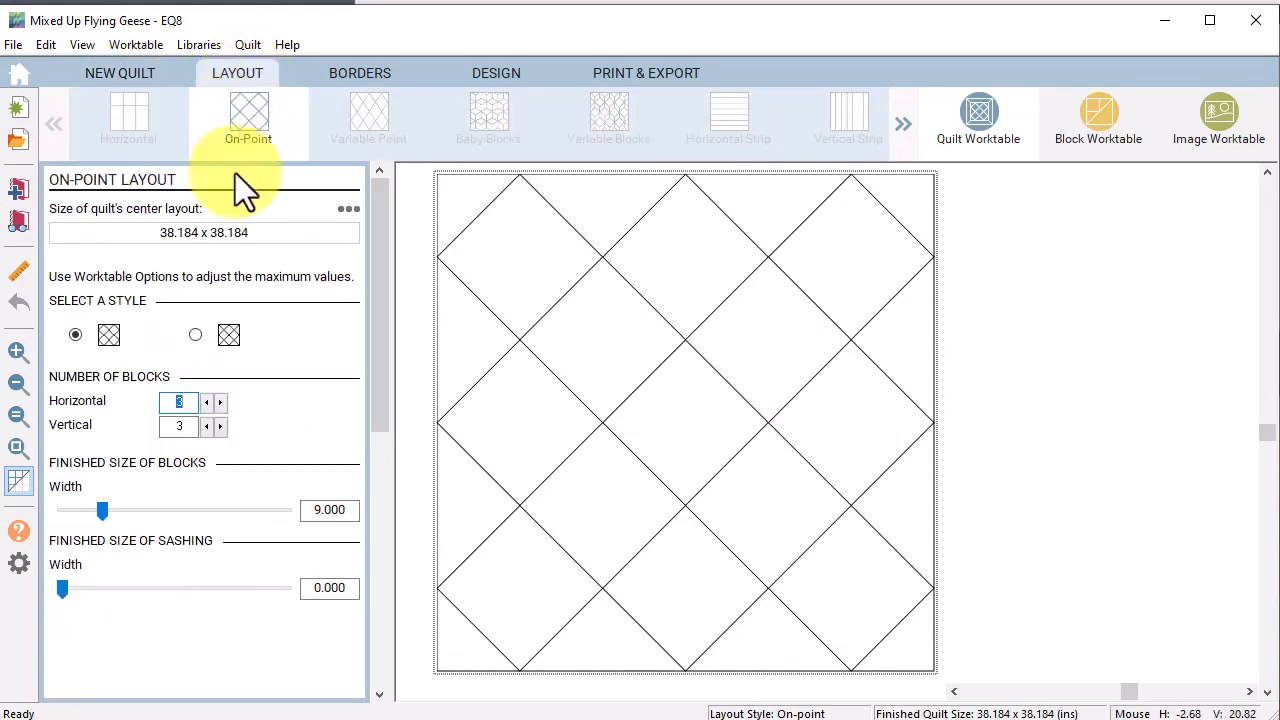
{"action": "left_click", "coordinate": [220, 426]}
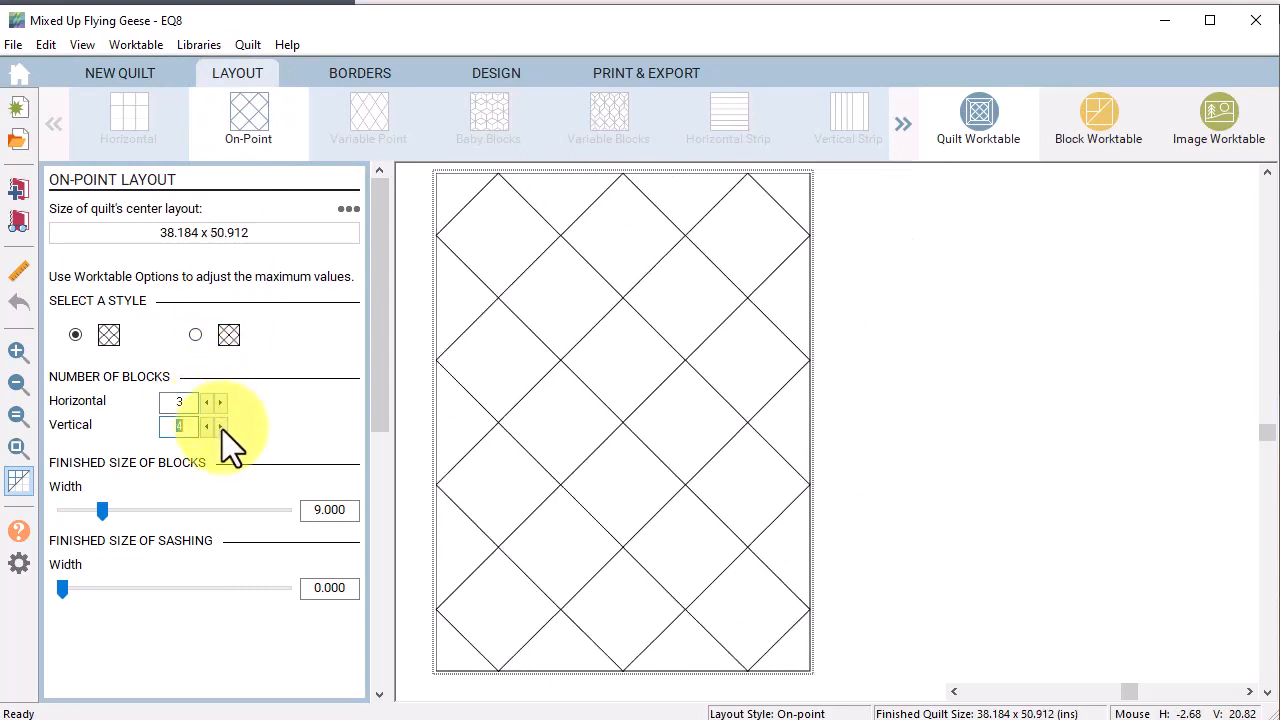
{"action": "left_click", "coordinate": [316, 510]}
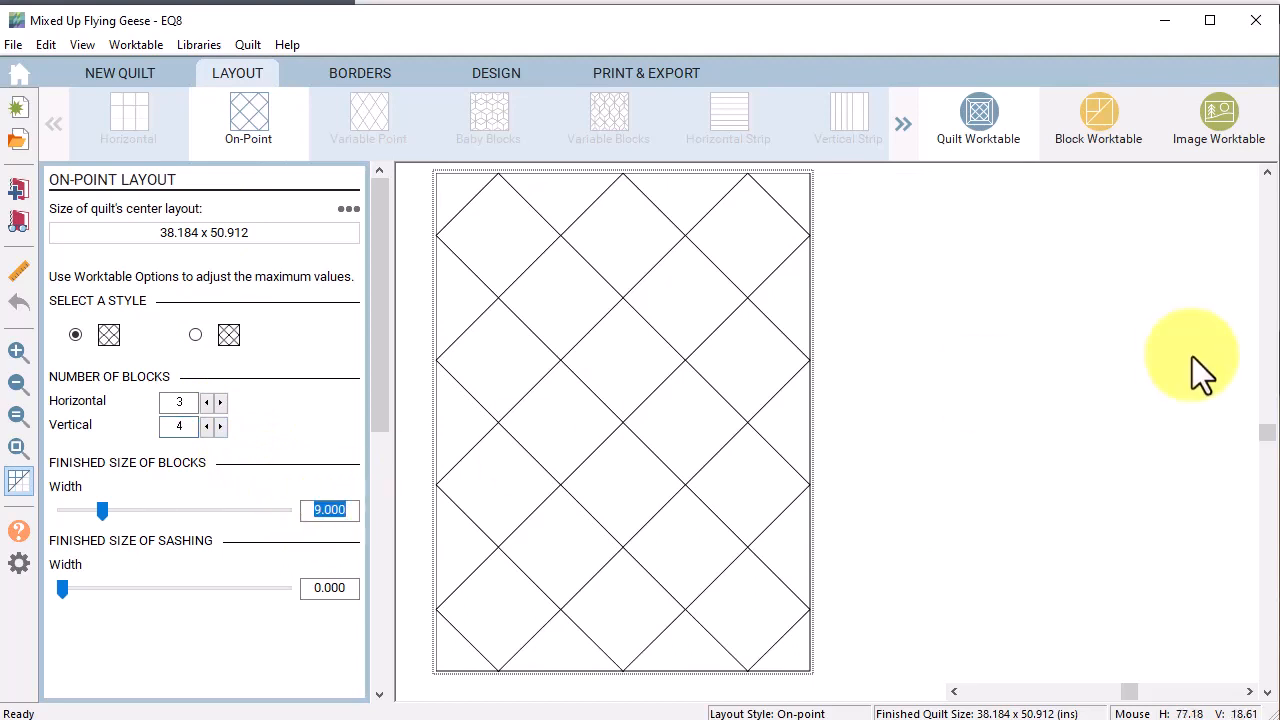
{"action": "type", "text": "10.5"}
{"action": "key", "text": "Tab"}
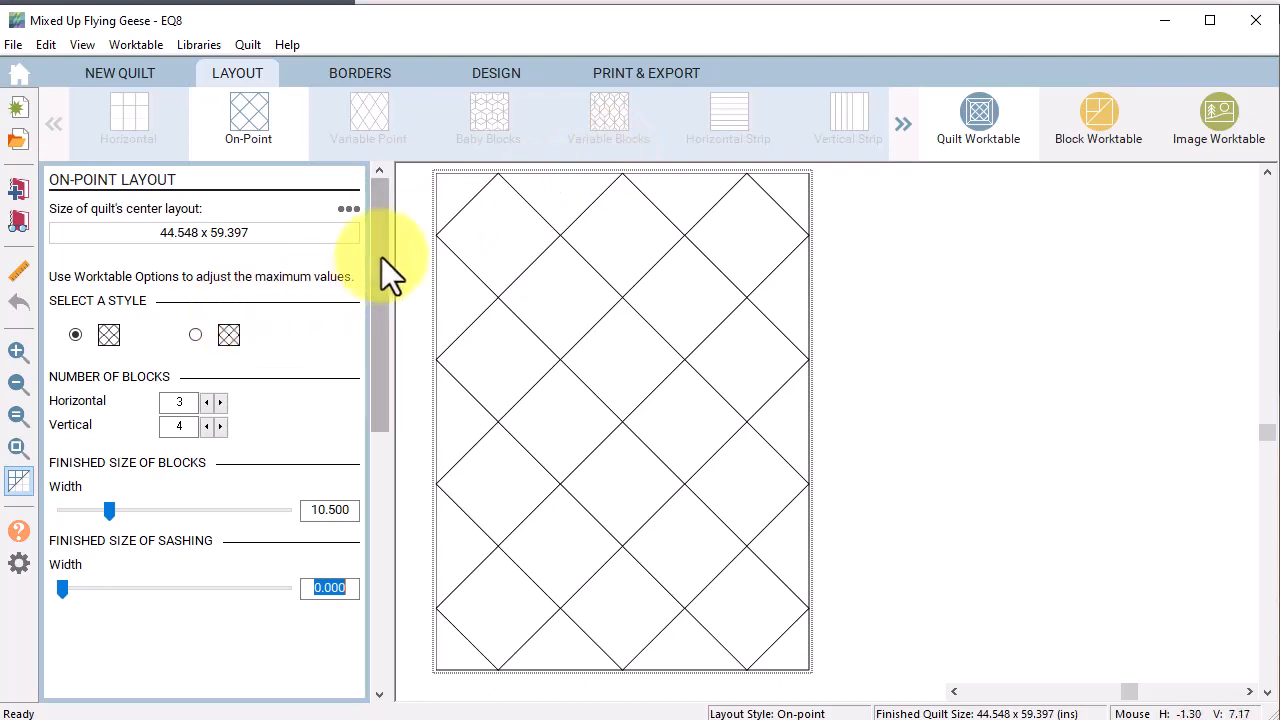
Add two Long Horizontal borders around the quilt, the inner one 1.5 inches and the next one 5 inches wide on all sides.
{"action": "left_click", "coordinate": [378, 71]}
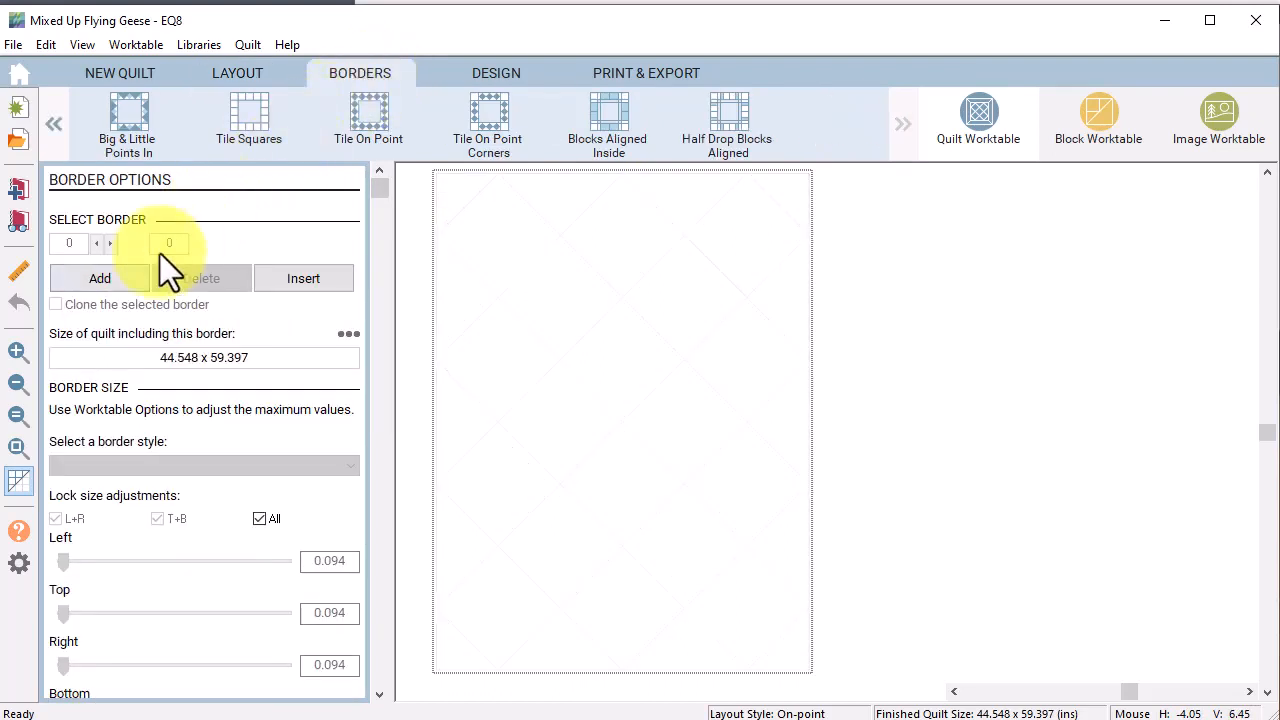
{"action": "left_click", "coordinate": [118, 279]}
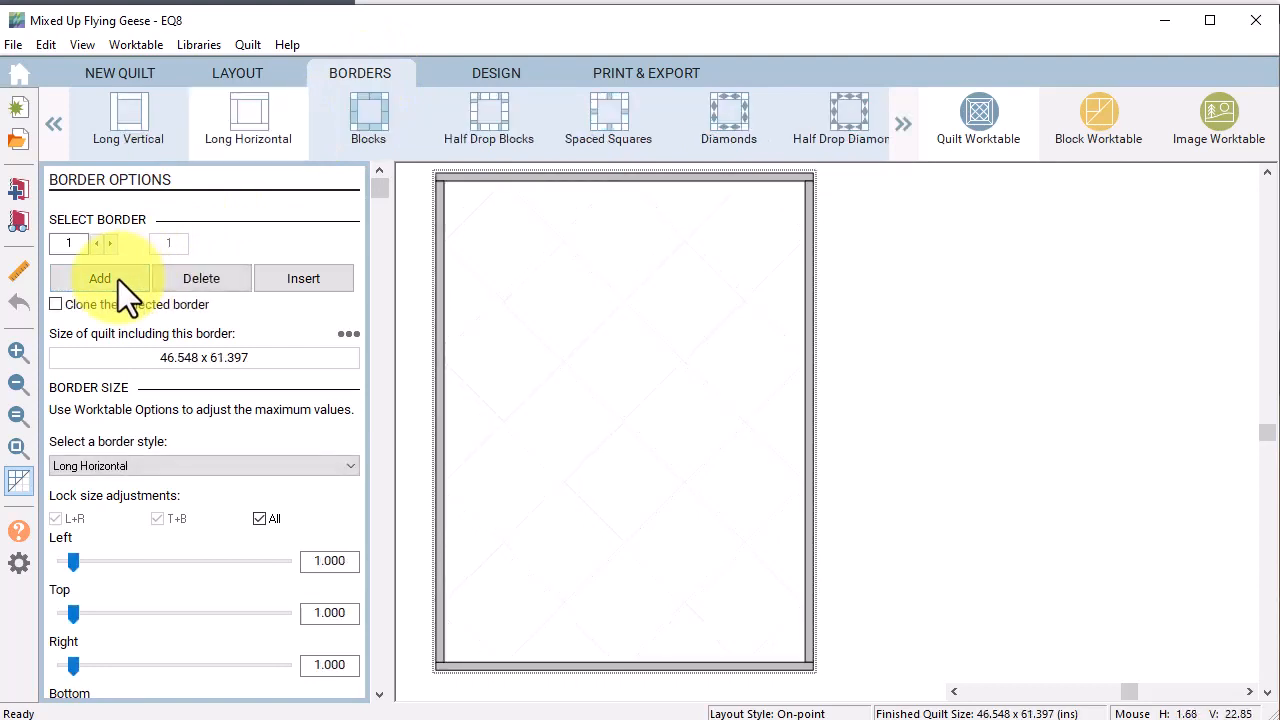
{"action": "left_click", "coordinate": [320, 560]}
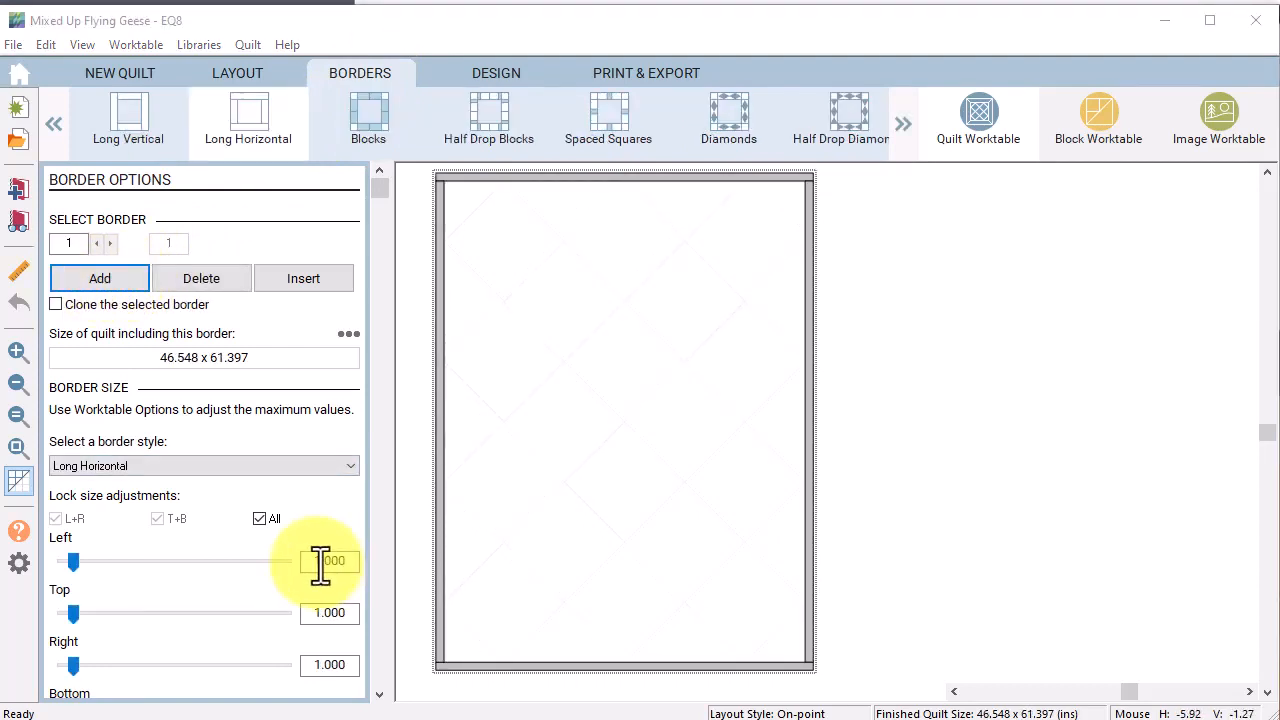
{"action": "type", "text": "1.5"}
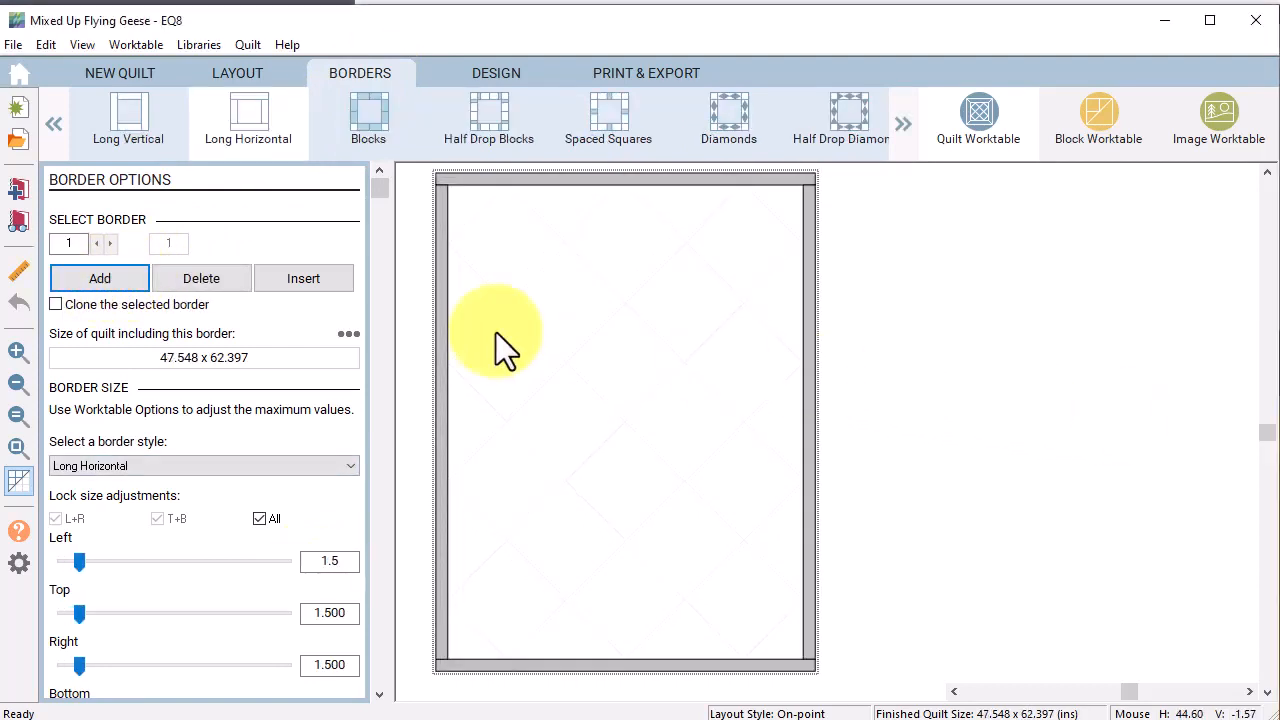
{"action": "left_click", "coordinate": [105, 280]}
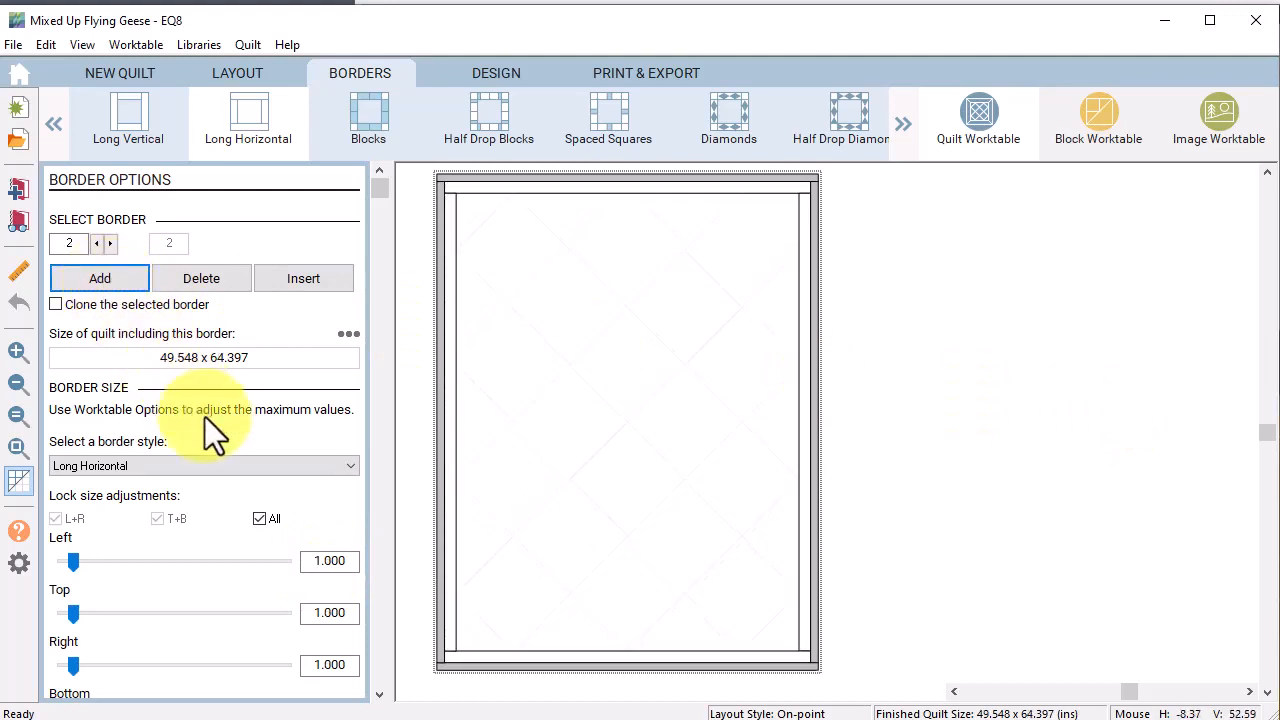
{"action": "left_click", "coordinate": [316, 562]}
{"action": "type", "text": "5"}
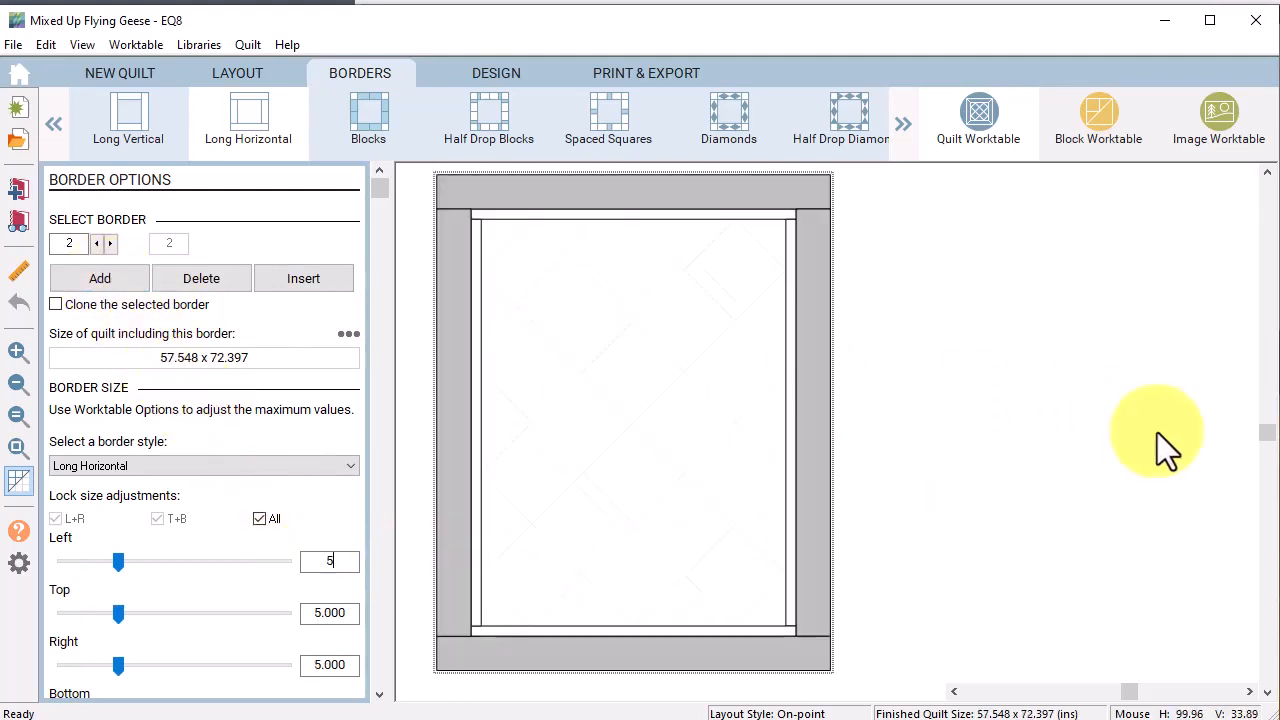
Add a third, outermost border in the Mitered style with a width of 0.5 inches on all sides.
{"action": "left_click", "coordinate": [89, 280]}
{"action": "left_click", "coordinate": [55, 125]}
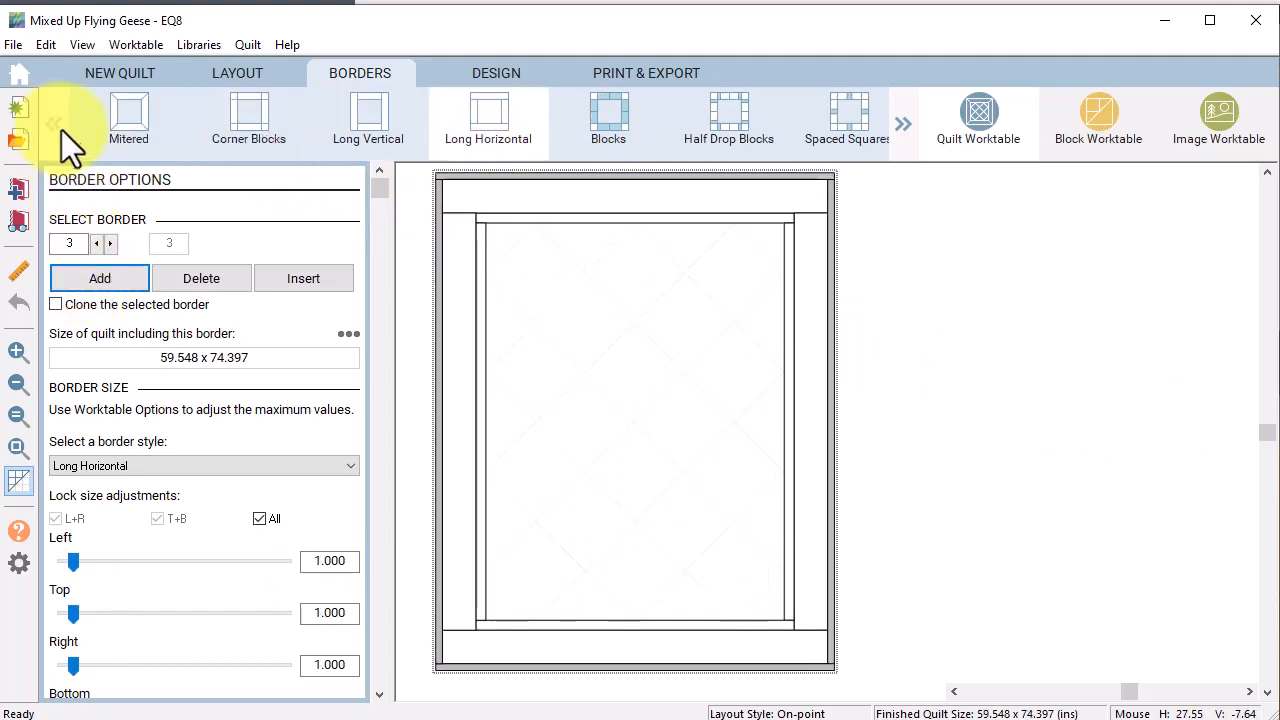
{"action": "left_click", "coordinate": [135, 139]}
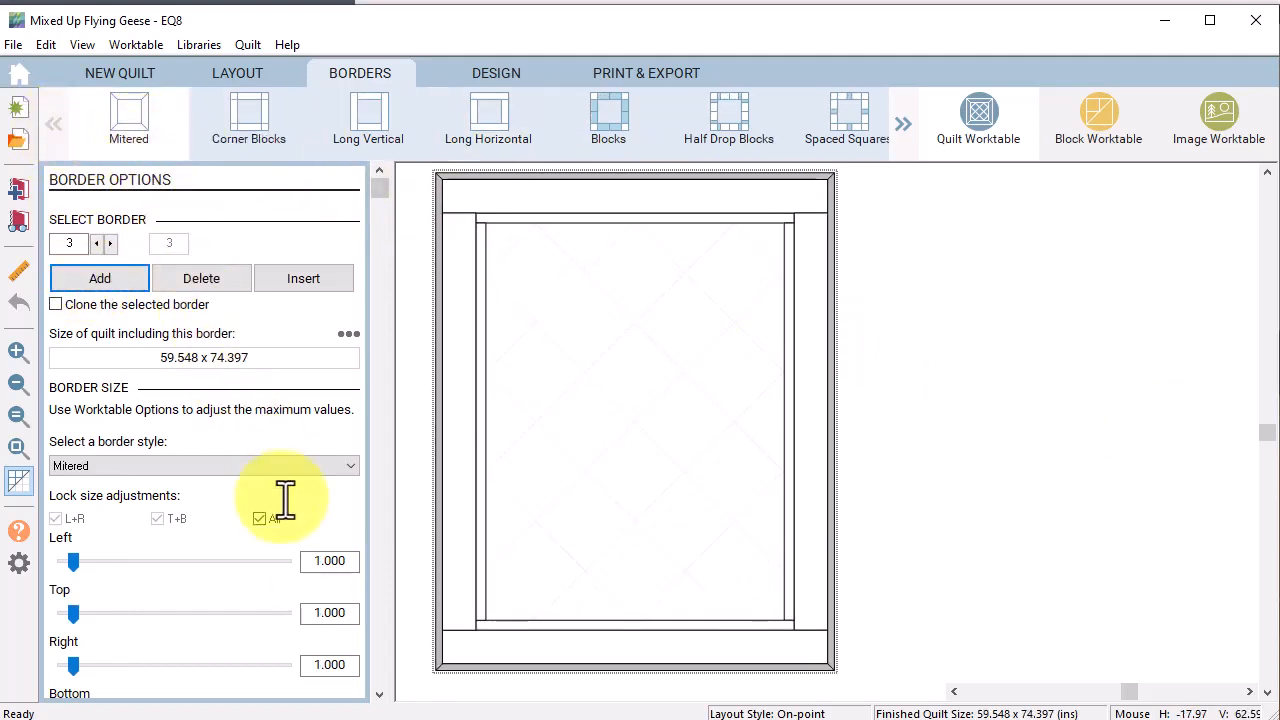
{"action": "double_click", "coordinate": [313, 562]}
{"action": "type", "text": "0"}
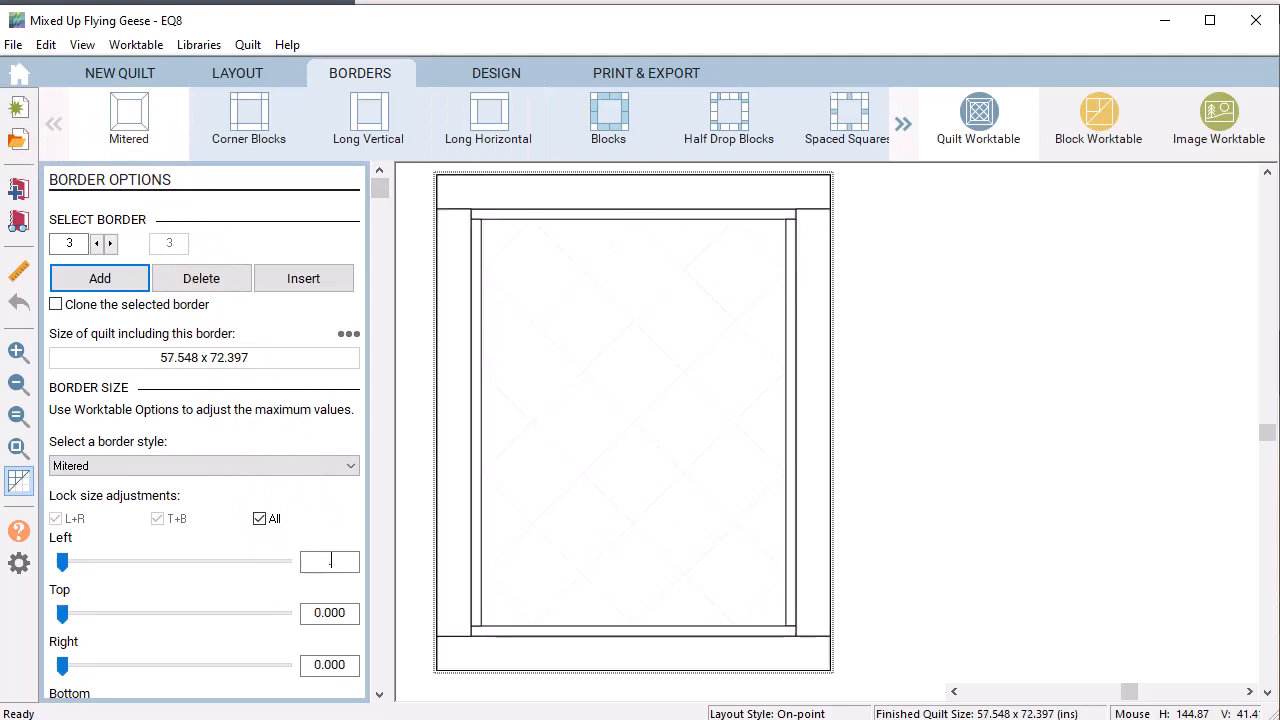
{"action": "type", "text": ".5"}
Fill the main on-point spaces with the beige-cornered geese block and the alternate and edge spaces with the cream-cornered coloring.
{"action": "left_click", "coordinate": [495, 78]}
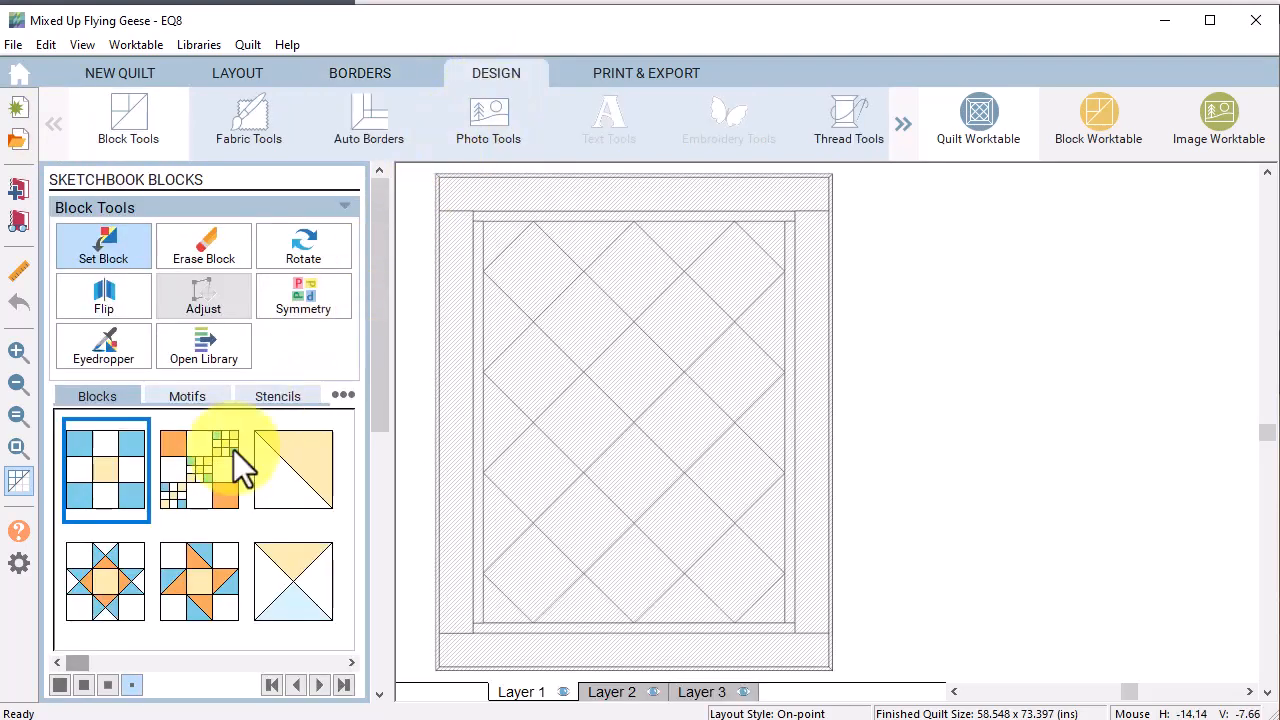
{"action": "left_click_drag", "start_coordinate": [80, 663], "coordinate": [335, 664]}
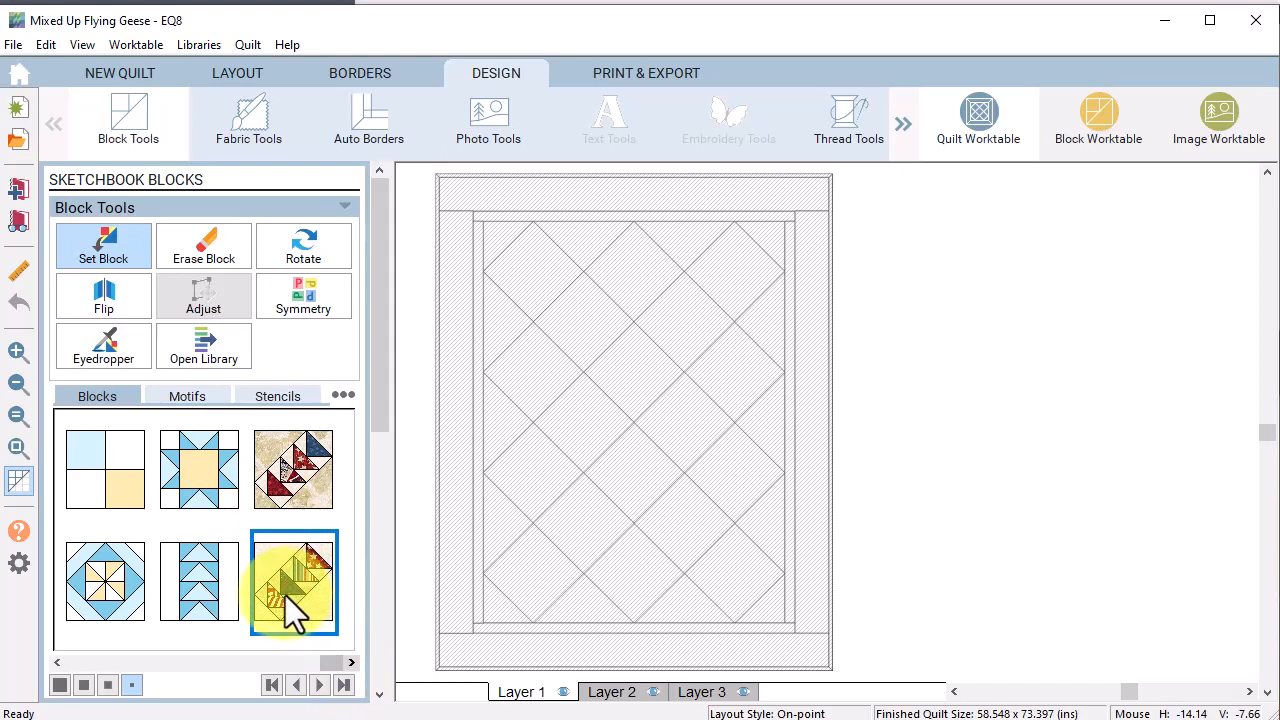
{"action": "left_click", "coordinate": [291, 466]}
{"action": "right_click", "coordinate": [291, 466]}
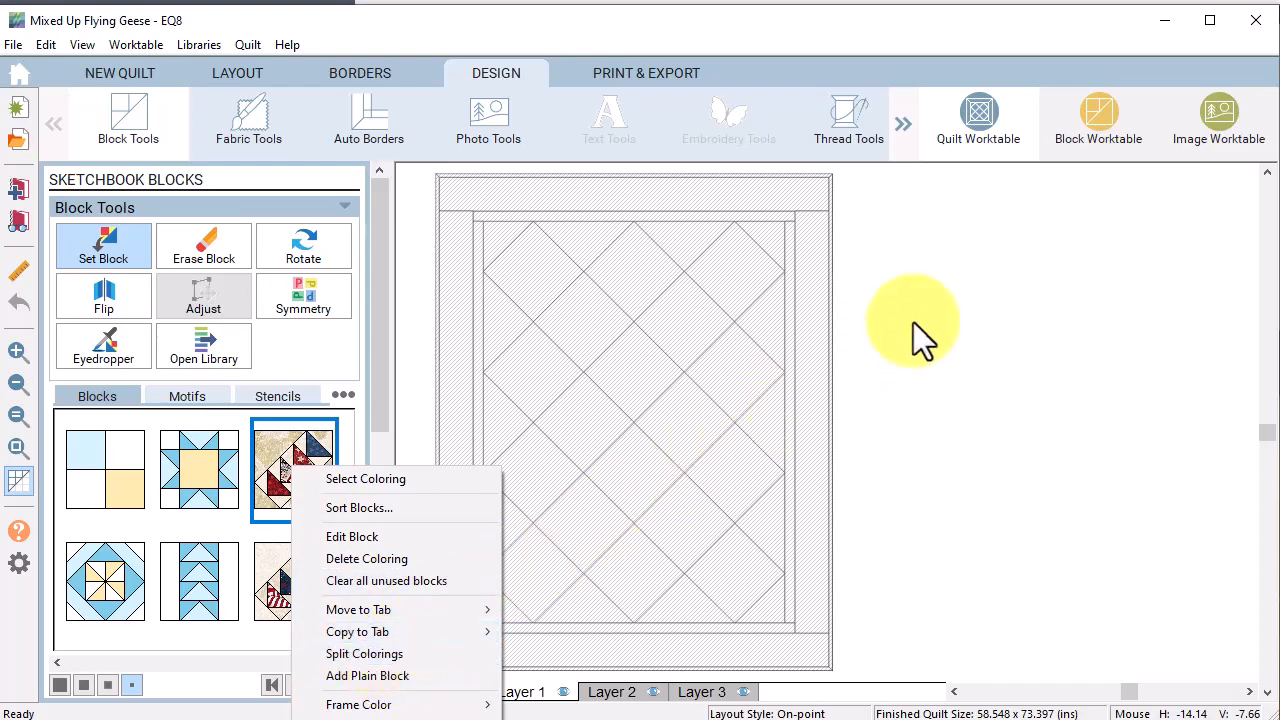
{"action": "left_click", "coordinate": [949, 299]}
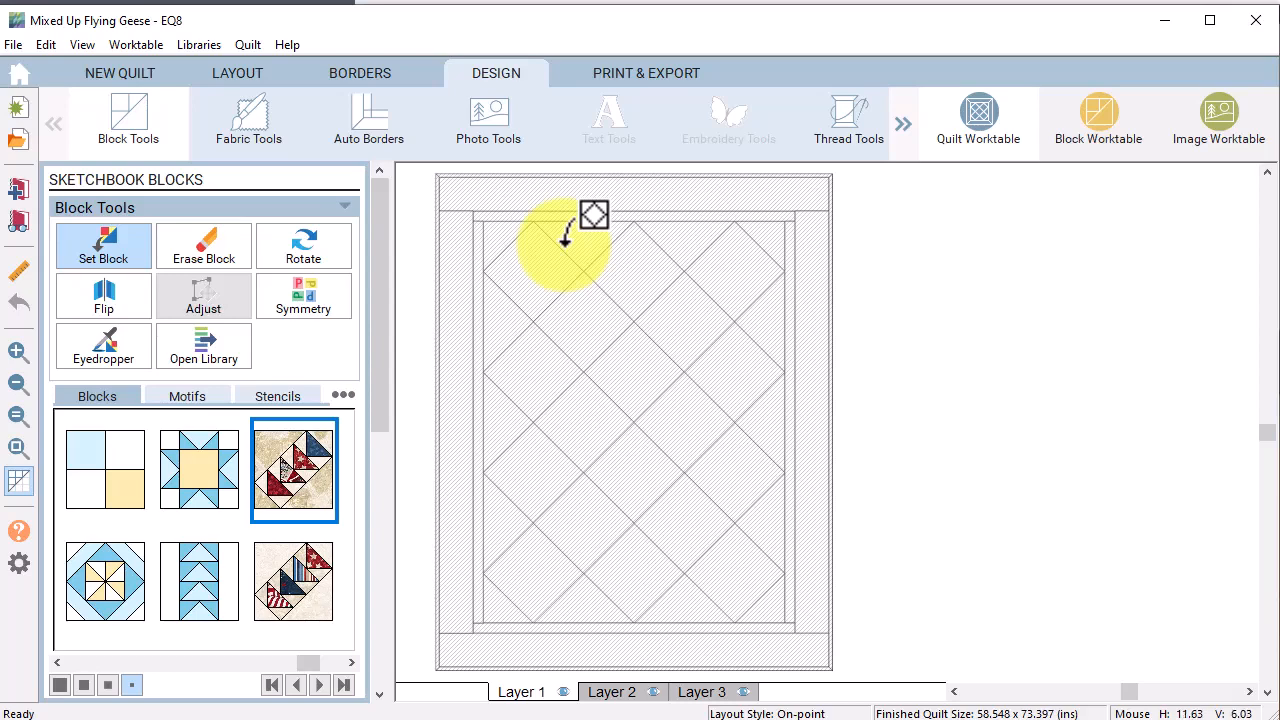
{"action": "left_click", "coordinate": [541, 265], "text": "ctrl"}
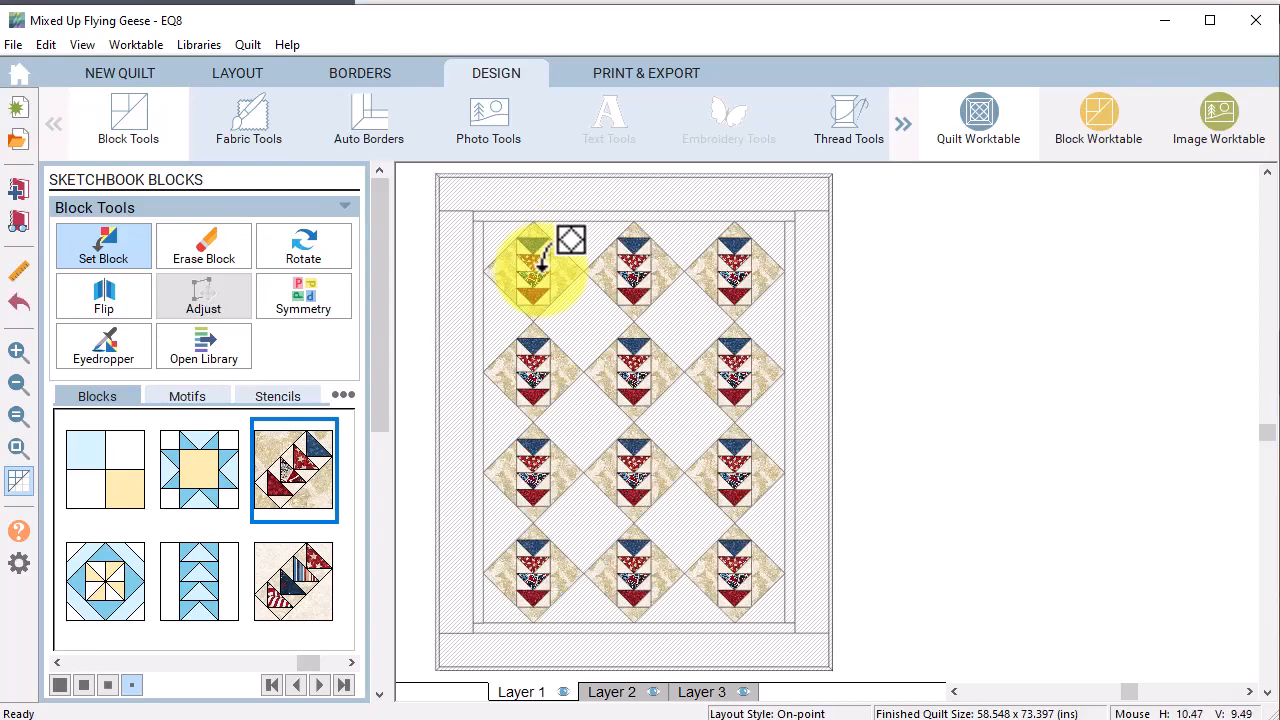
{"action": "left_click", "coordinate": [288, 573]}
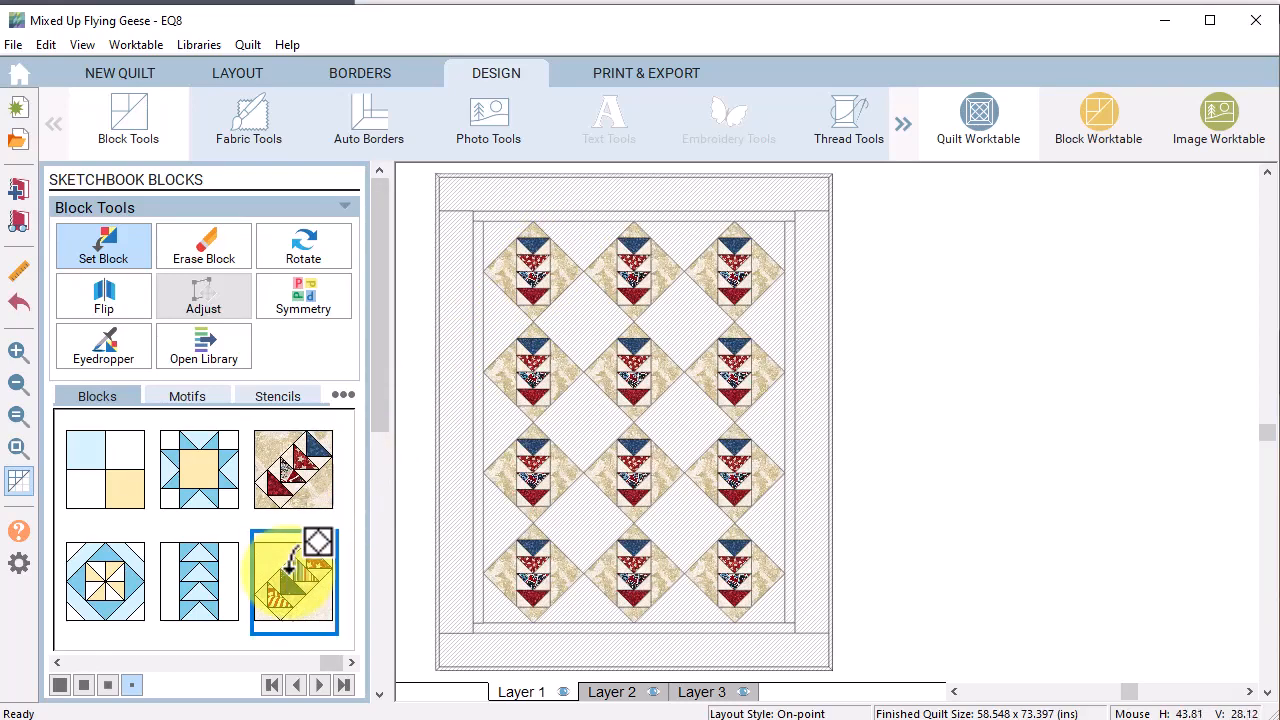
{"action": "left_click", "coordinate": [601, 308], "text": "ctrl"}
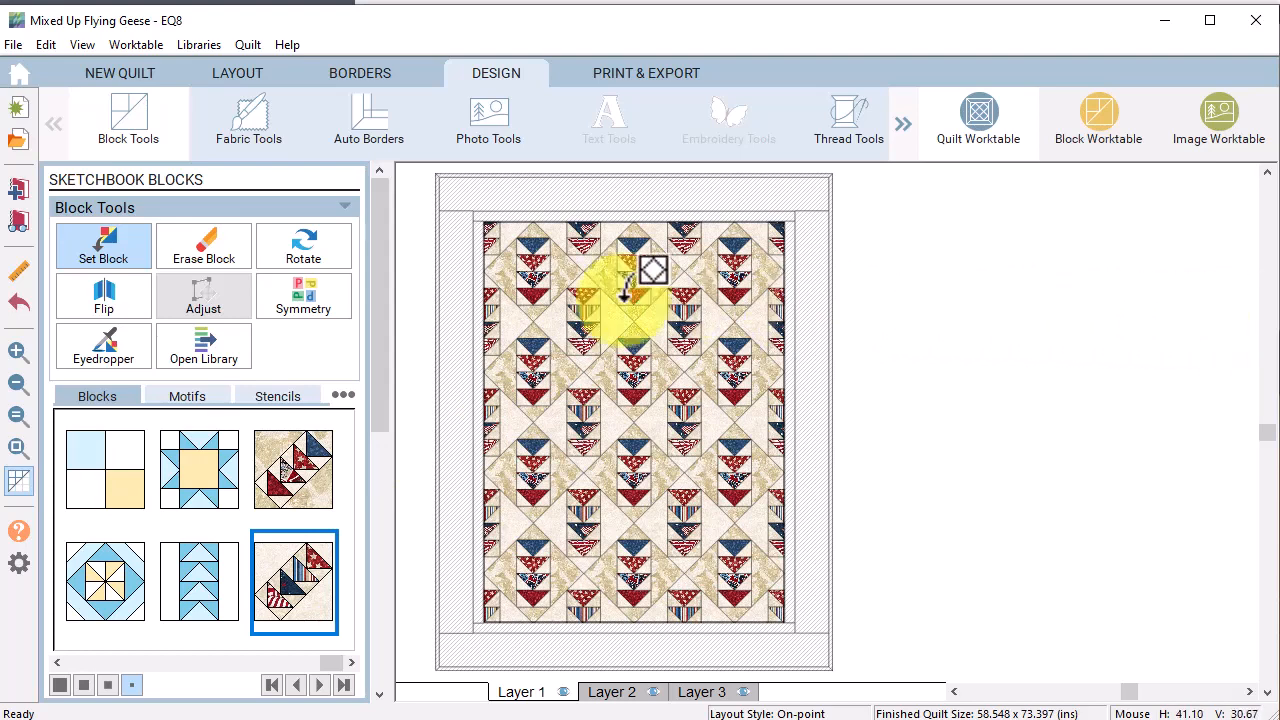
Use the Symmetry tool on both sets of blocks until the flying geese point in varied directions across the quilt.
{"action": "left_click", "coordinate": [286, 300]}
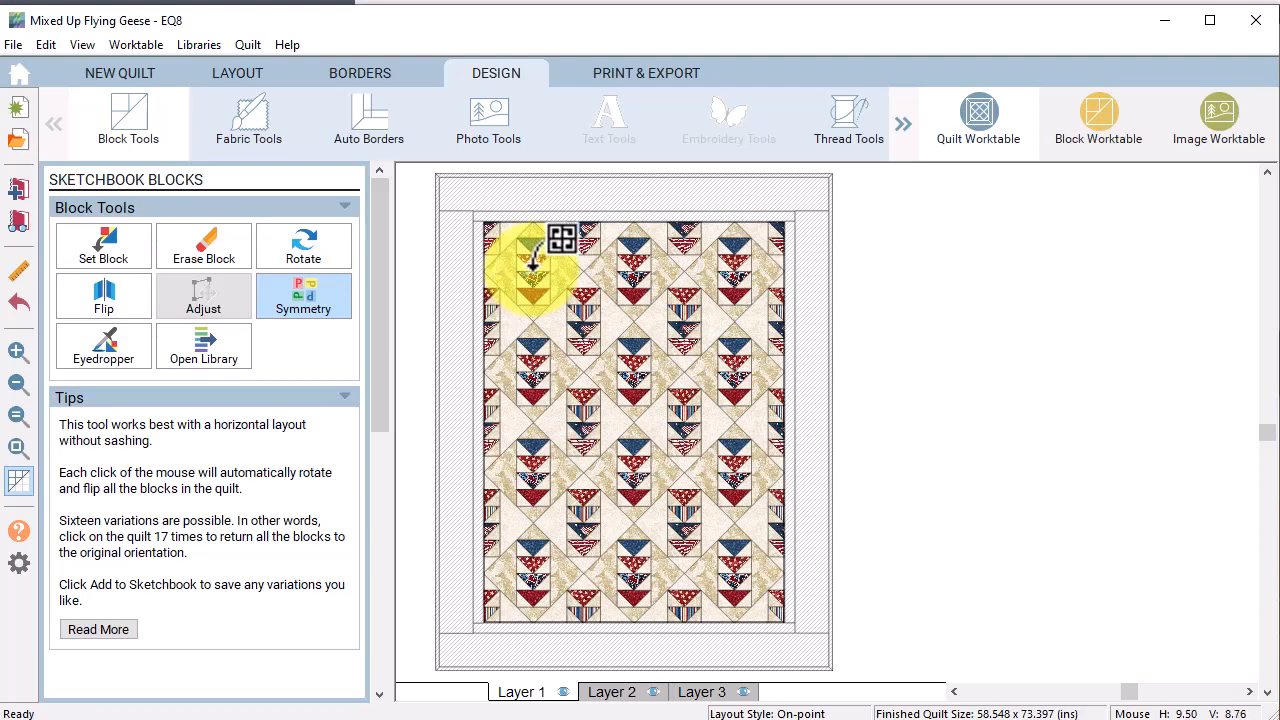
{"action": "left_click", "coordinate": [533, 262]}
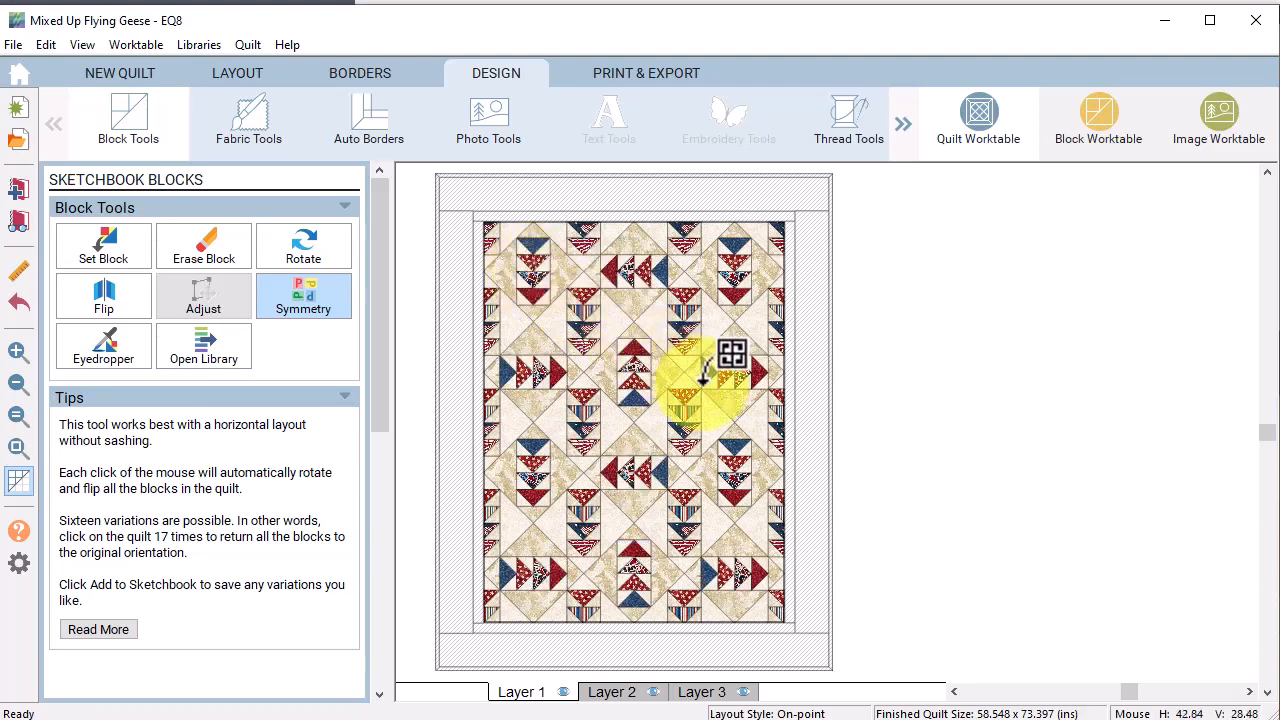
{"action": "left_click", "coordinate": [585, 307]}
{"action": "left_click", "coordinate": [585, 307]}
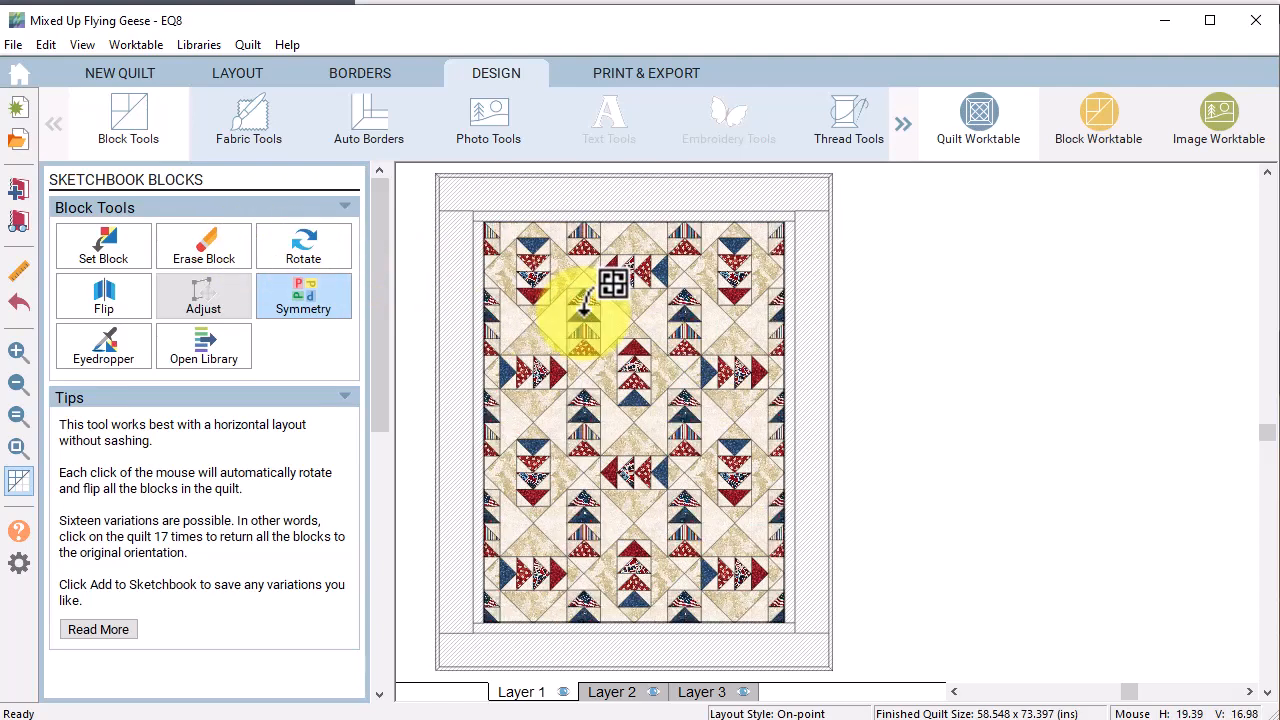
{"action": "left_click", "coordinate": [585, 307]}
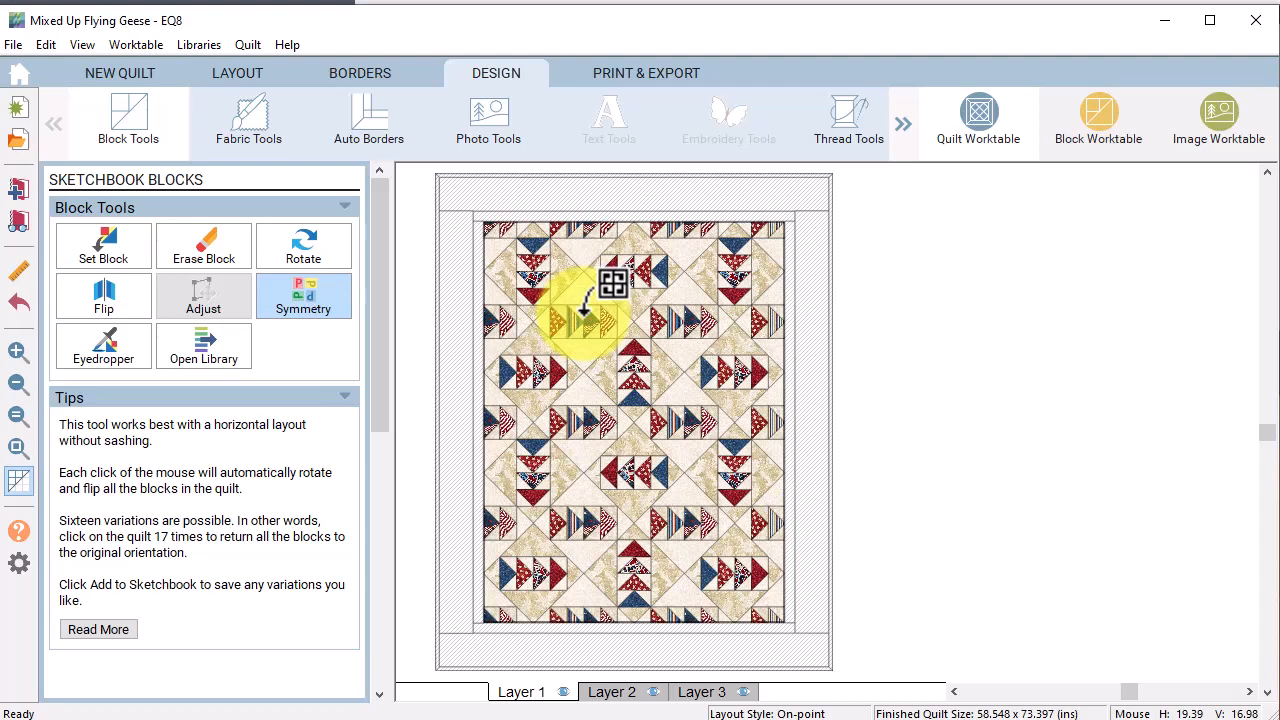
{"action": "left_click", "coordinate": [585, 307]}
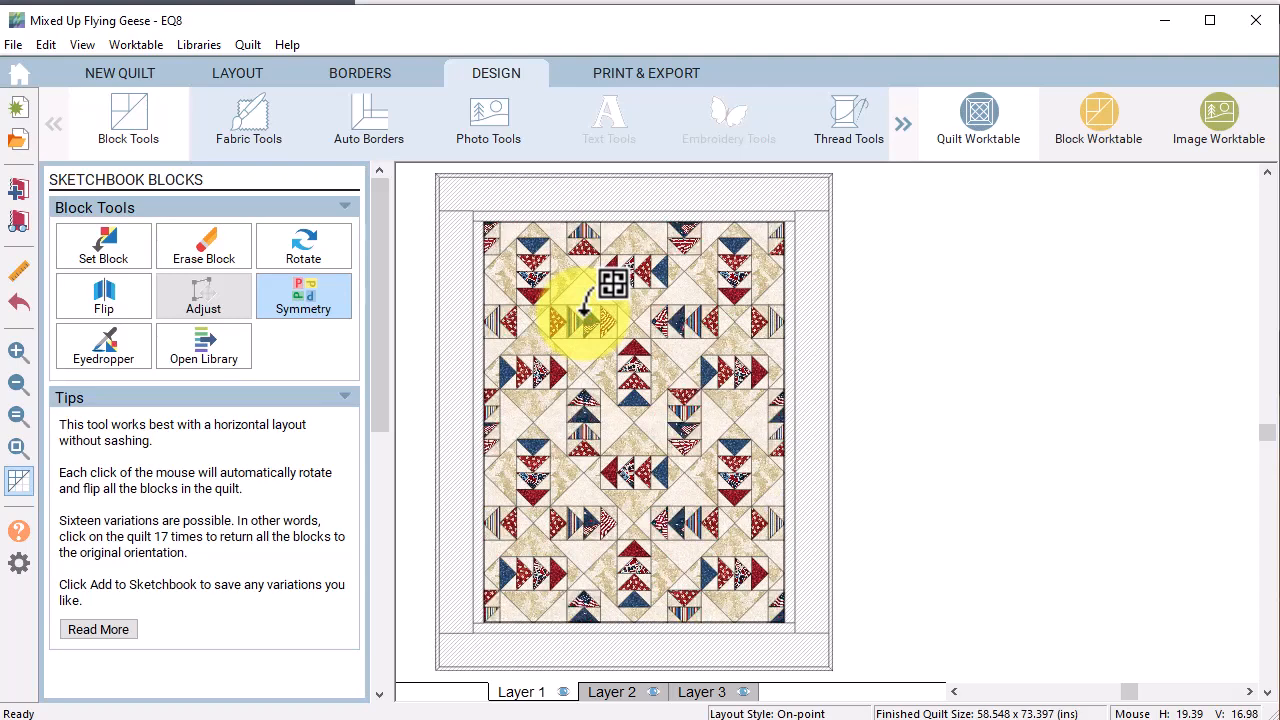
Paint the inner border with mottled dark red fabric and the wide middle border with the blue star-and-stripe fabric.
{"action": "left_click", "coordinate": [262, 130]}
{"action": "left_click", "coordinate": [161, 618]}
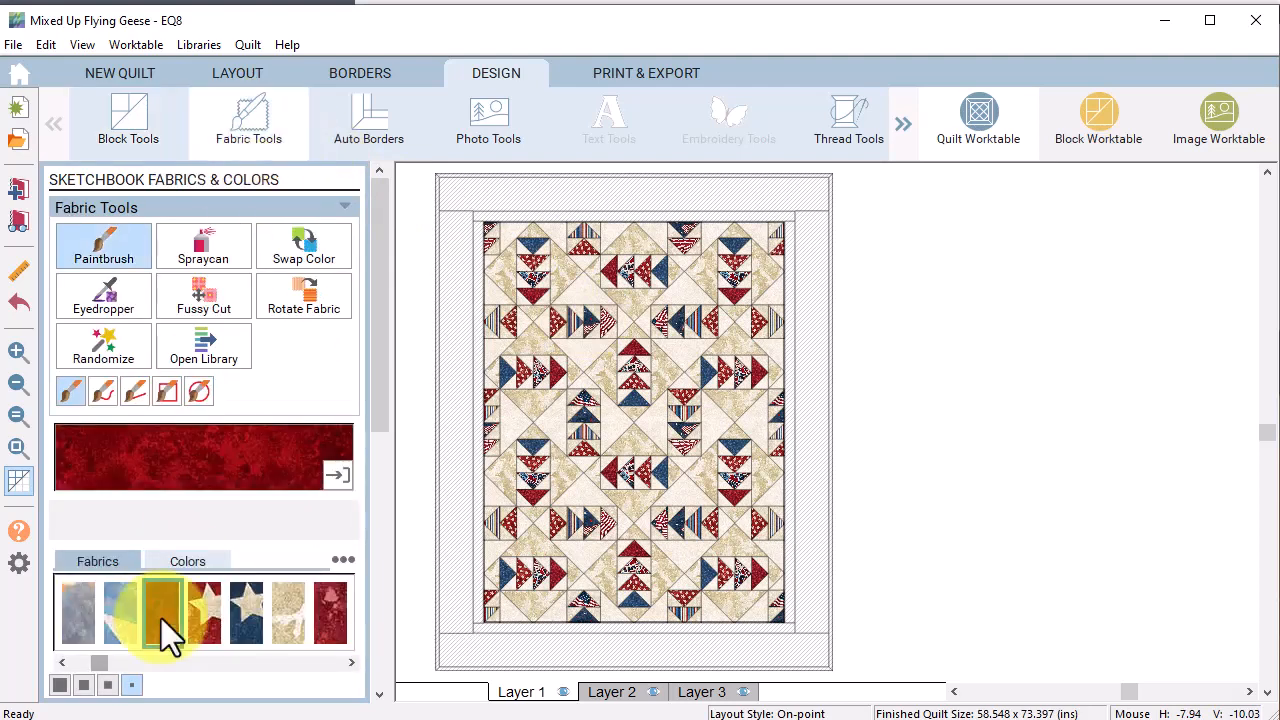
{"action": "left_click", "coordinate": [790, 216]}
{"action": "left_click_drag", "start_coordinate": [100, 662], "coordinate": [191, 667]}
{"action": "left_click", "coordinate": [466, 375]}
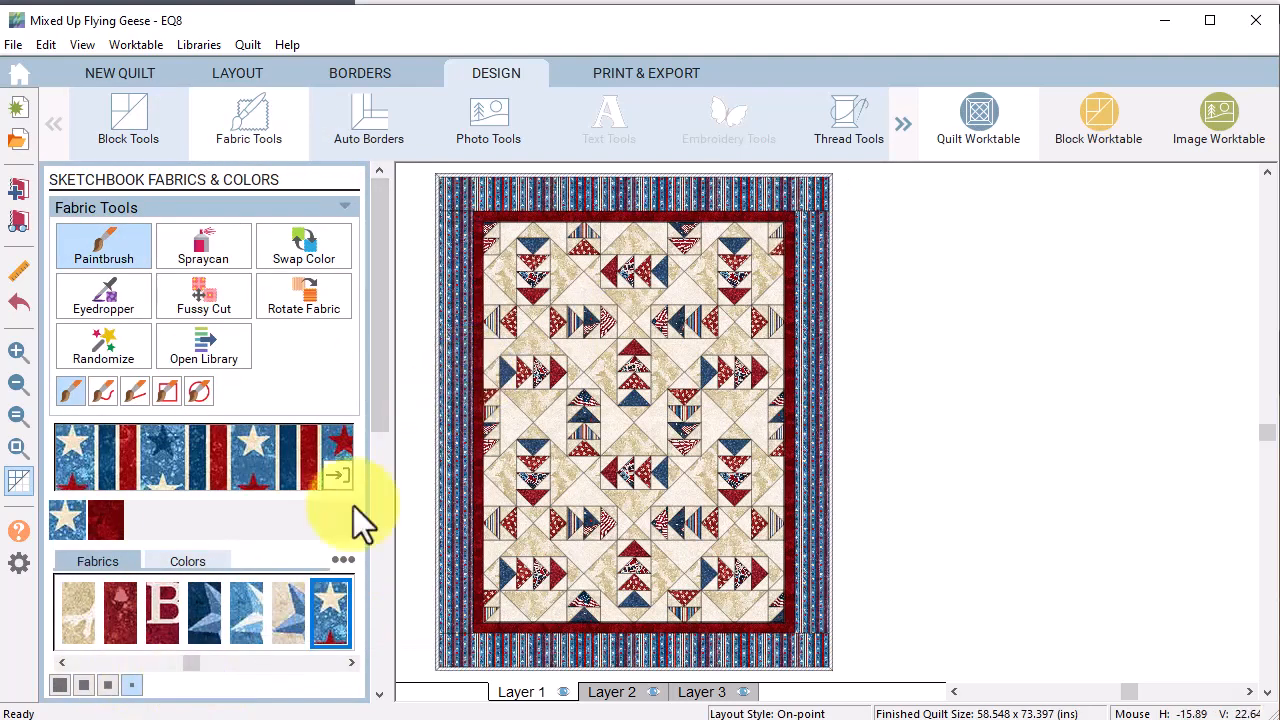
Repaint the wide middle border with the blue star print and paint the narrow outer border with mottled navy fabric.
{"action": "left_click", "coordinate": [247, 613]}
{"action": "left_click", "coordinate": [452, 385]}
{"action": "left_click", "coordinate": [207, 613]}
{"action": "left_click_drag", "start_coordinate": [163, 665], "coordinate": [355, 668]}
{"action": "left_click", "coordinate": [248, 618]}
{"action": "left_click", "coordinate": [831, 349]}
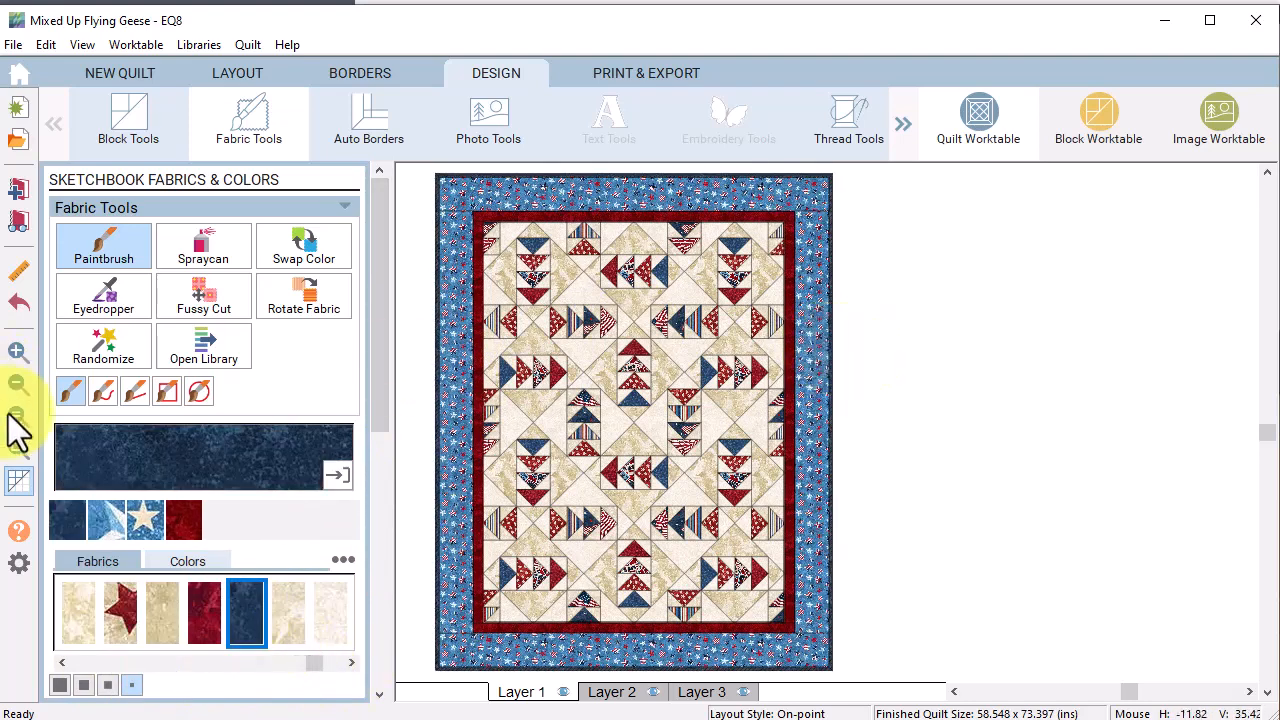
Hide the patch outlines and swap the blocks' mottled beige background for the darker tan fabric throughout the quilt.
{"action": "left_click", "coordinate": [18, 481]}
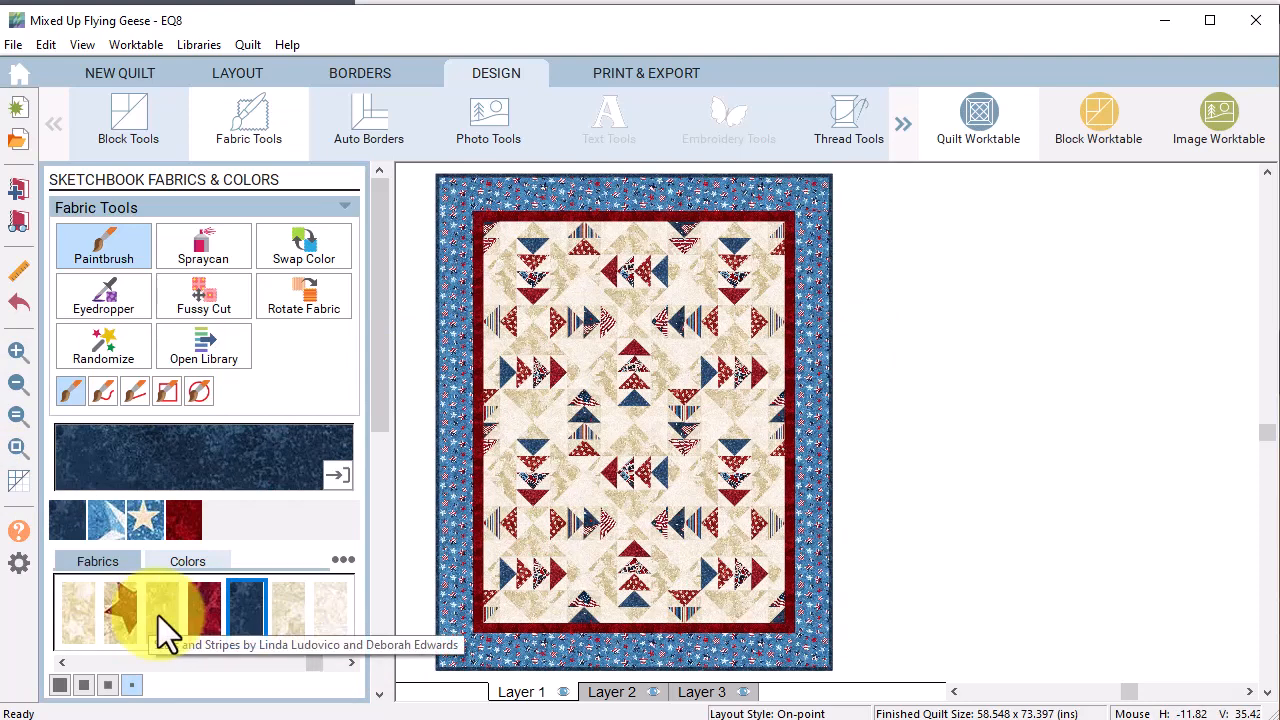
{"action": "left_click", "coordinate": [158, 615]}
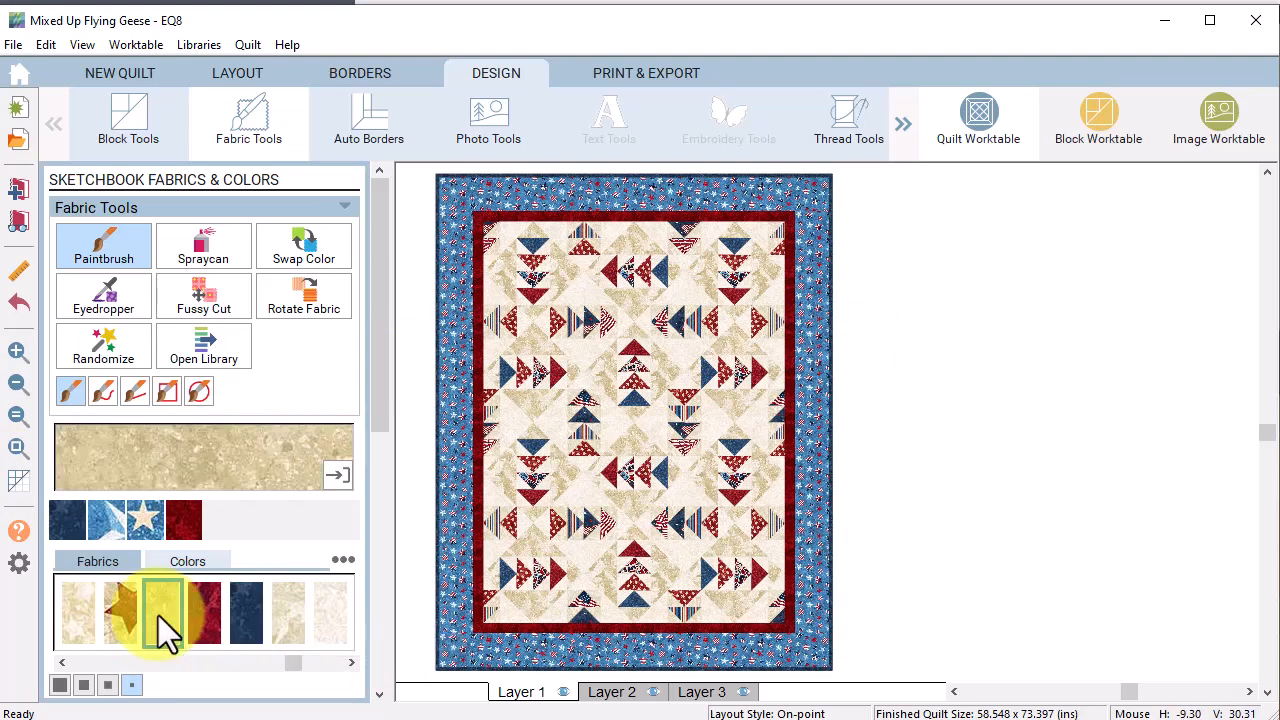
{"action": "left_click", "coordinate": [301, 247]}
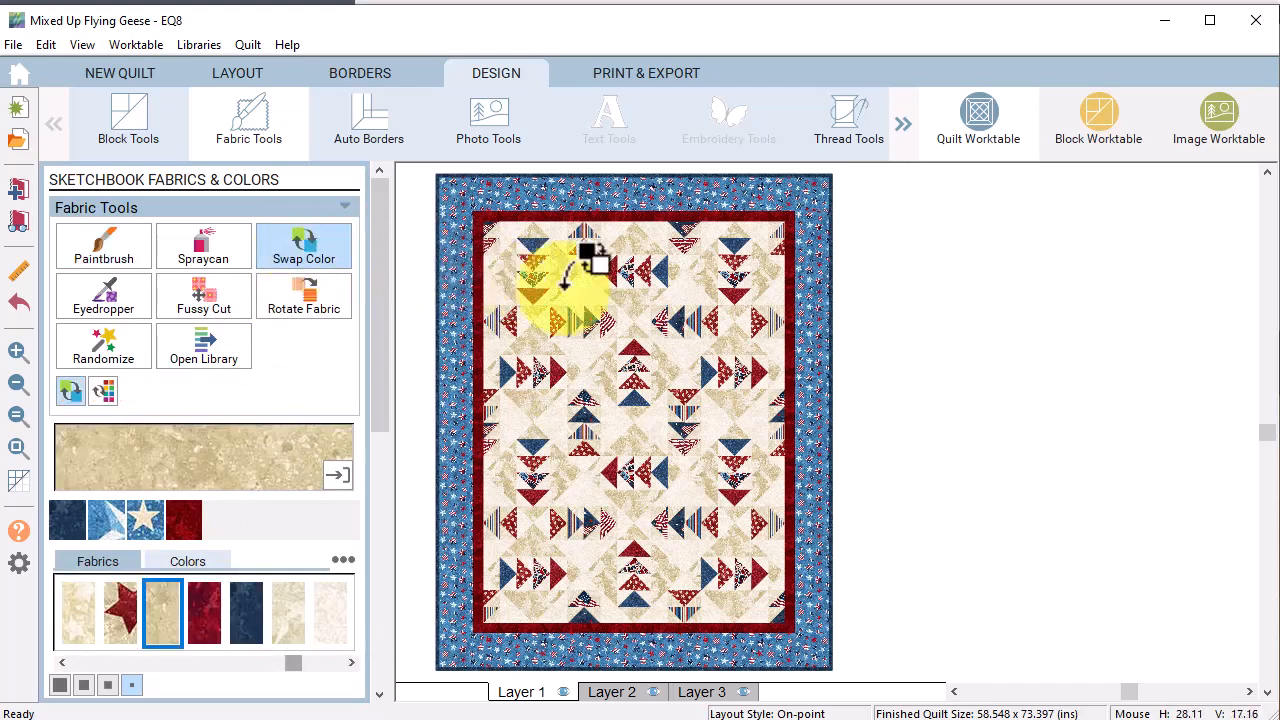
{"action": "left_click", "coordinate": [635, 292]}
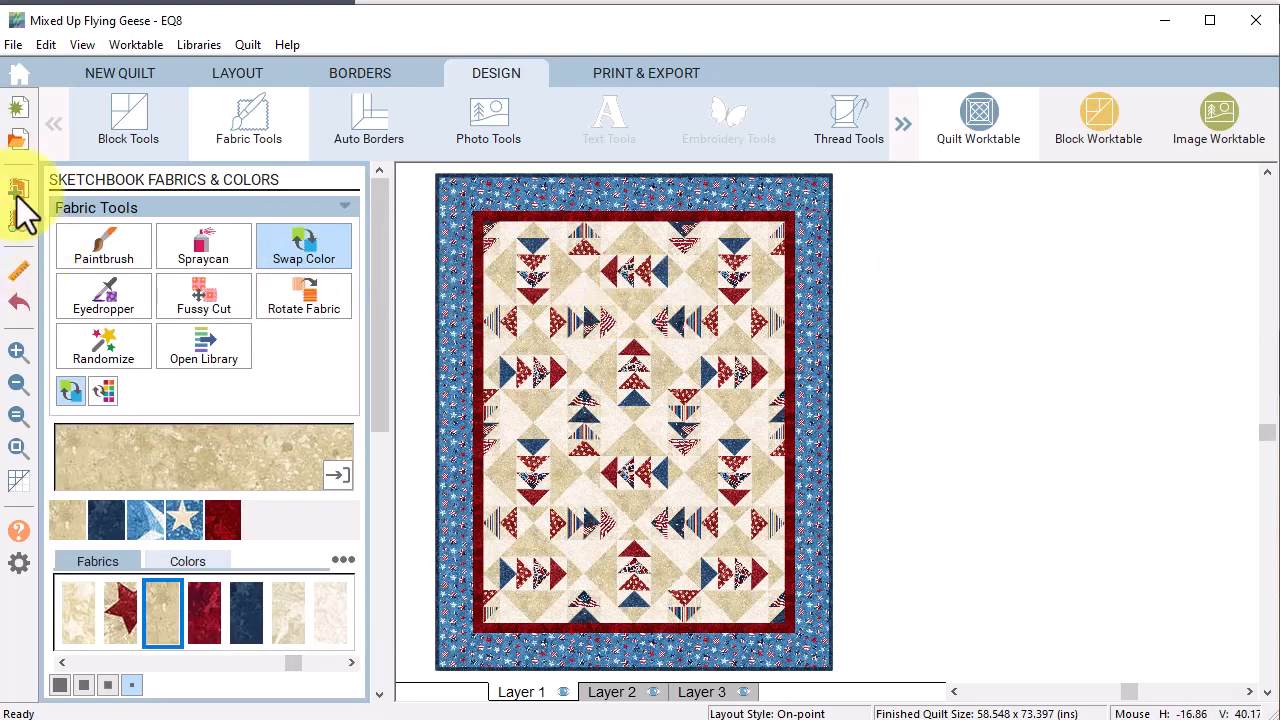
{"action": "left_click", "coordinate": [840, 544]}
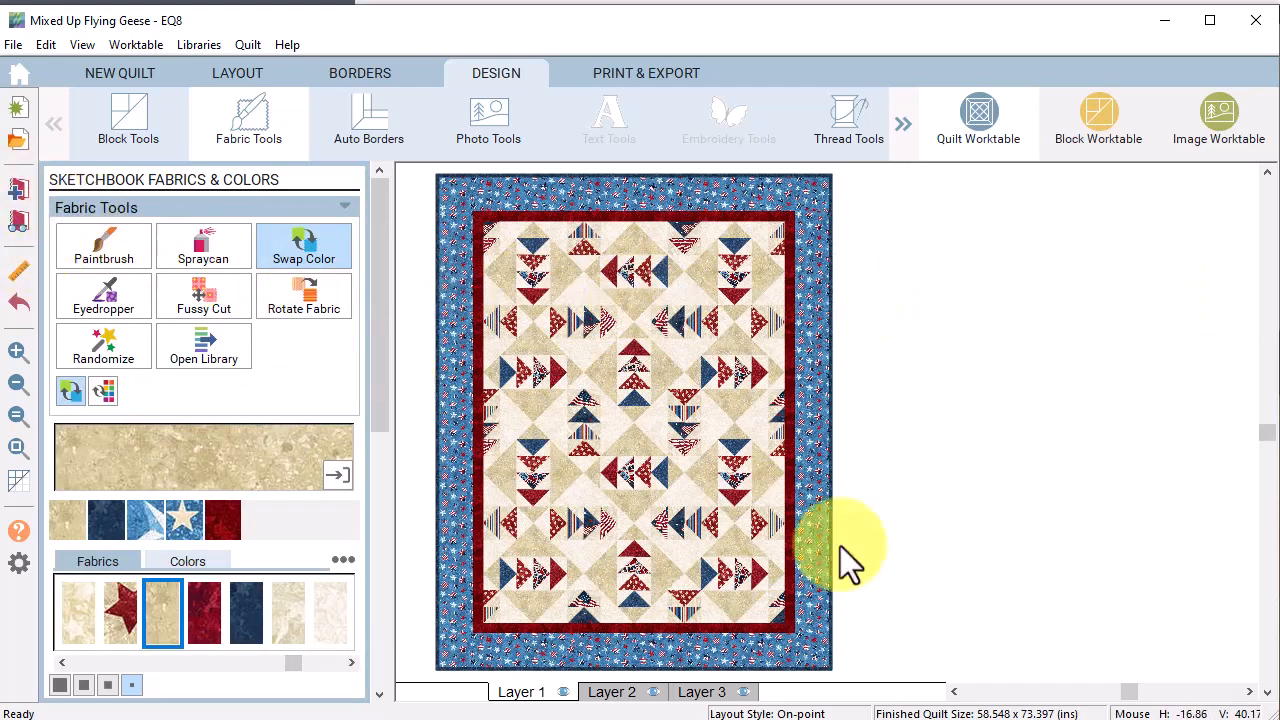